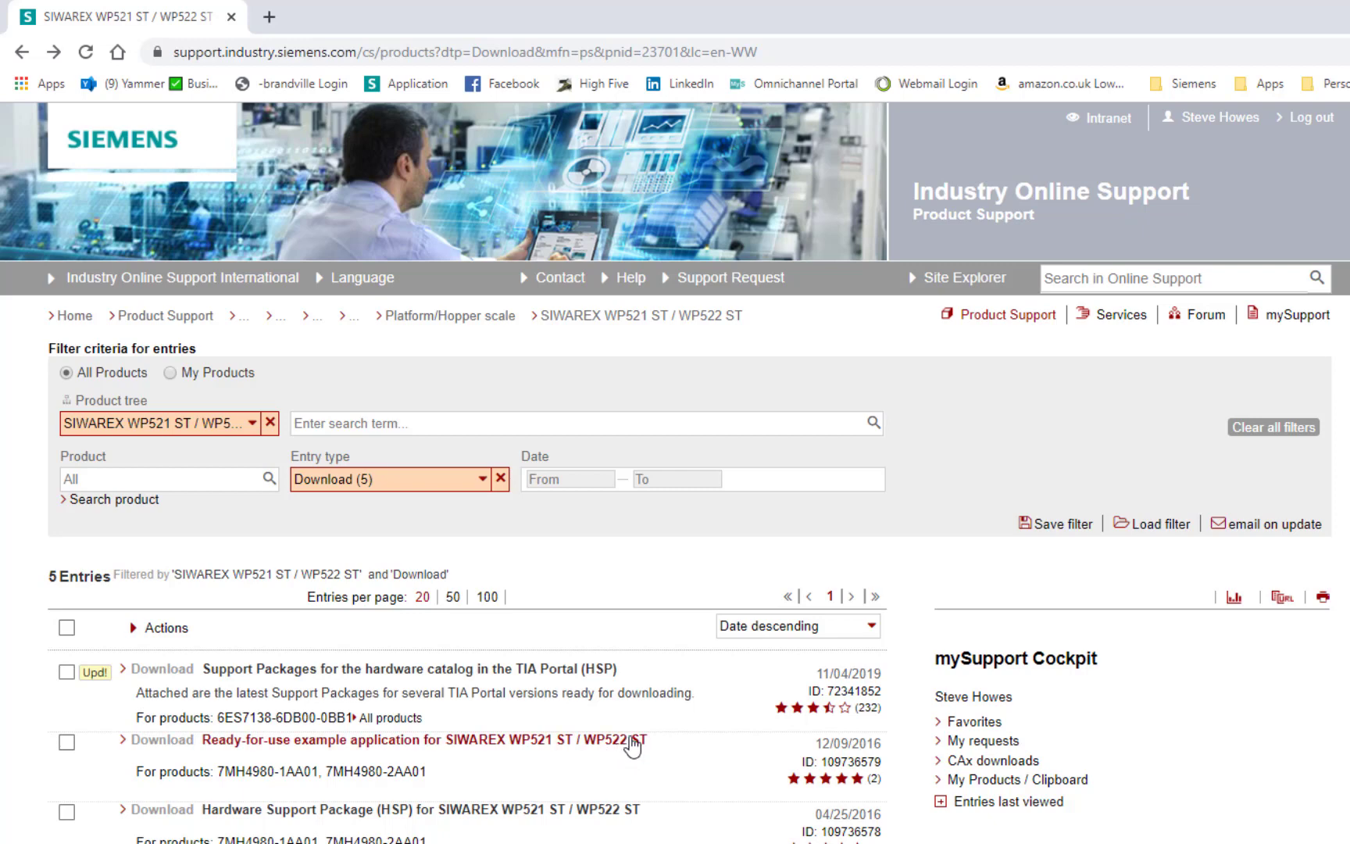
# - Open the 'Ready-for-use example application for SIWAREX WP521 ST / WP522 ST' entry from the download list
pyautogui.click(493, 742)
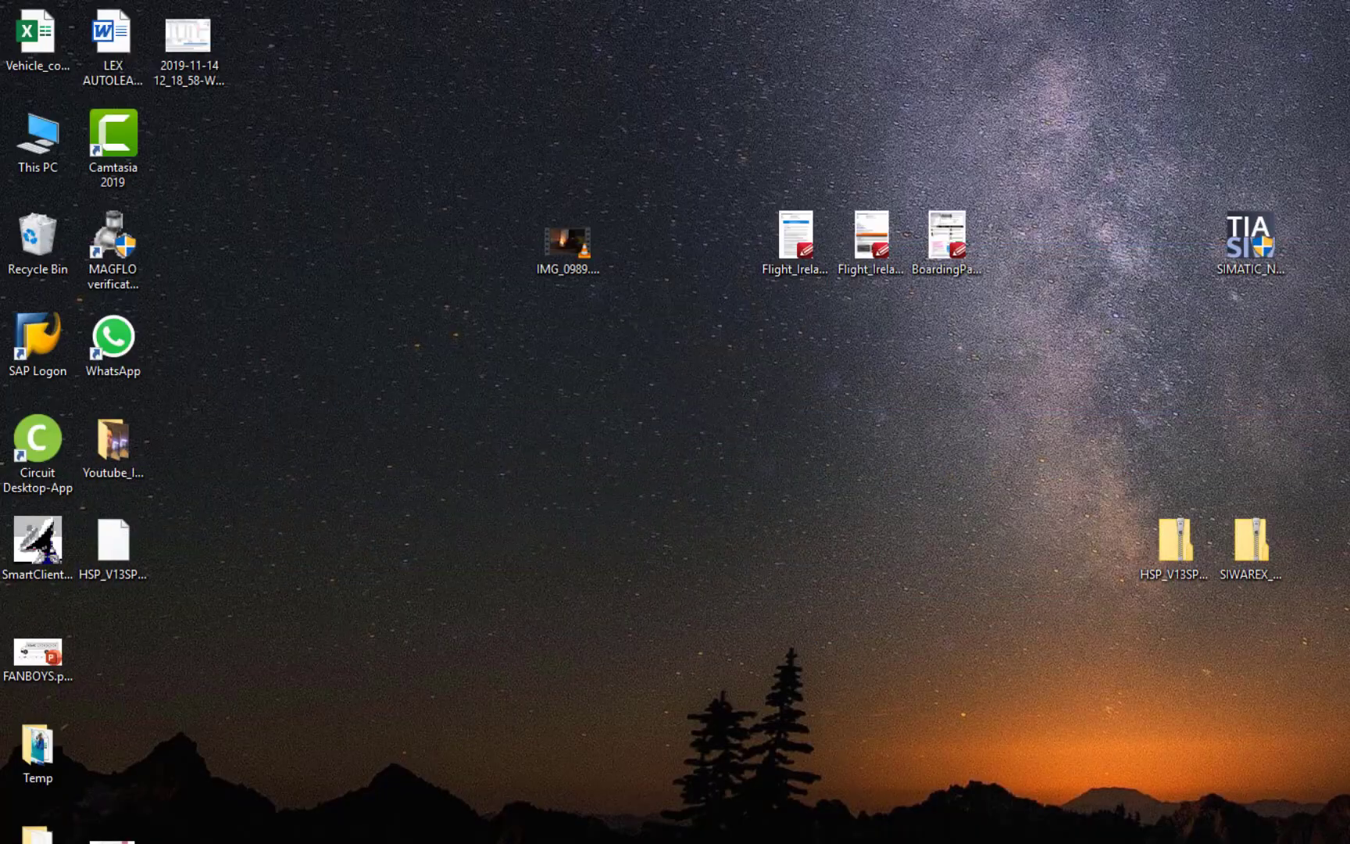
# - Place the SIWAREX zip beside its folder, open V14 SP1, and widen Name to reveal the .zap14 file
pyautogui.moveTo(1262, 534); pyautogui.dragTo(1336, 438)
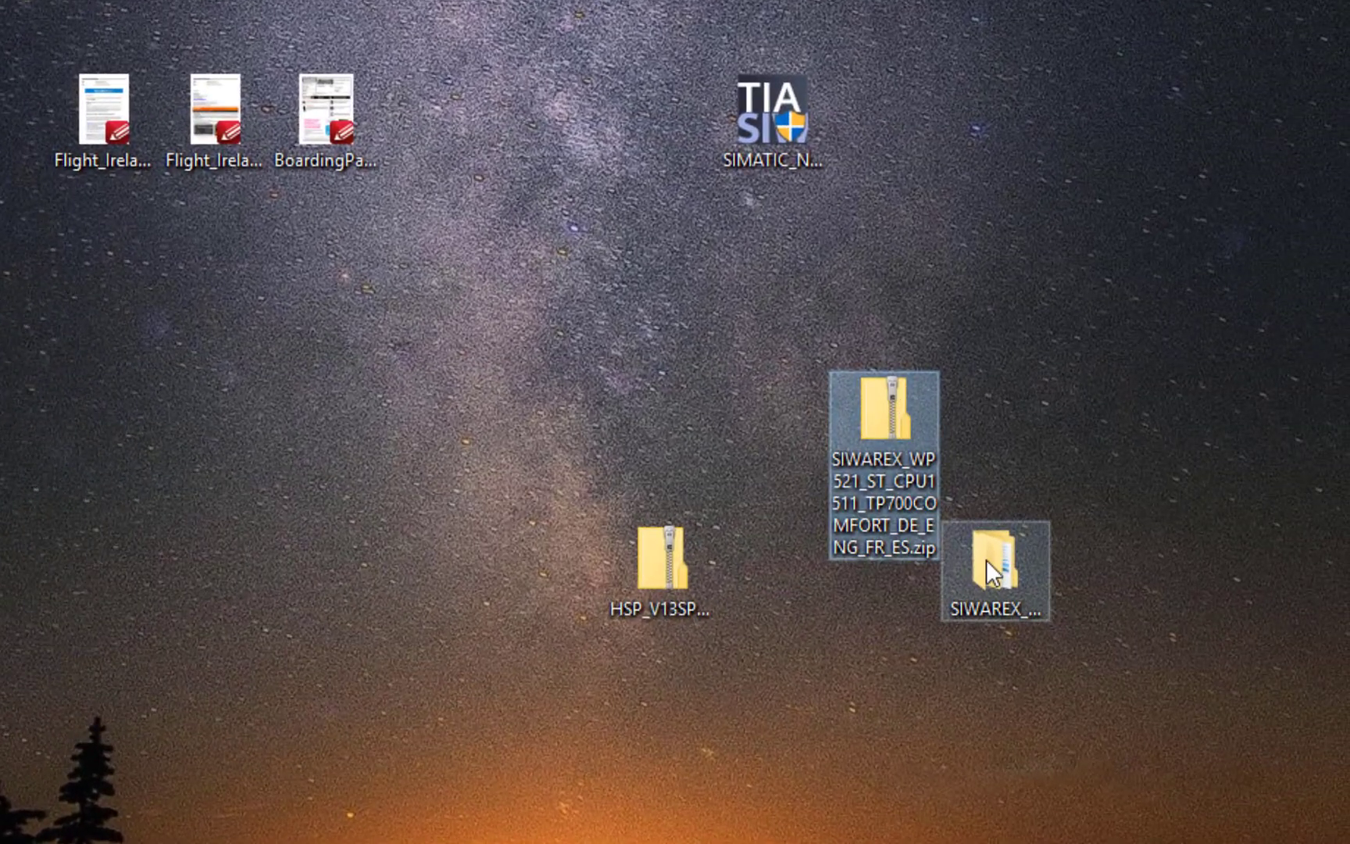
pyautogui.moveTo(986, 559); pyautogui.dragTo(873, 559)
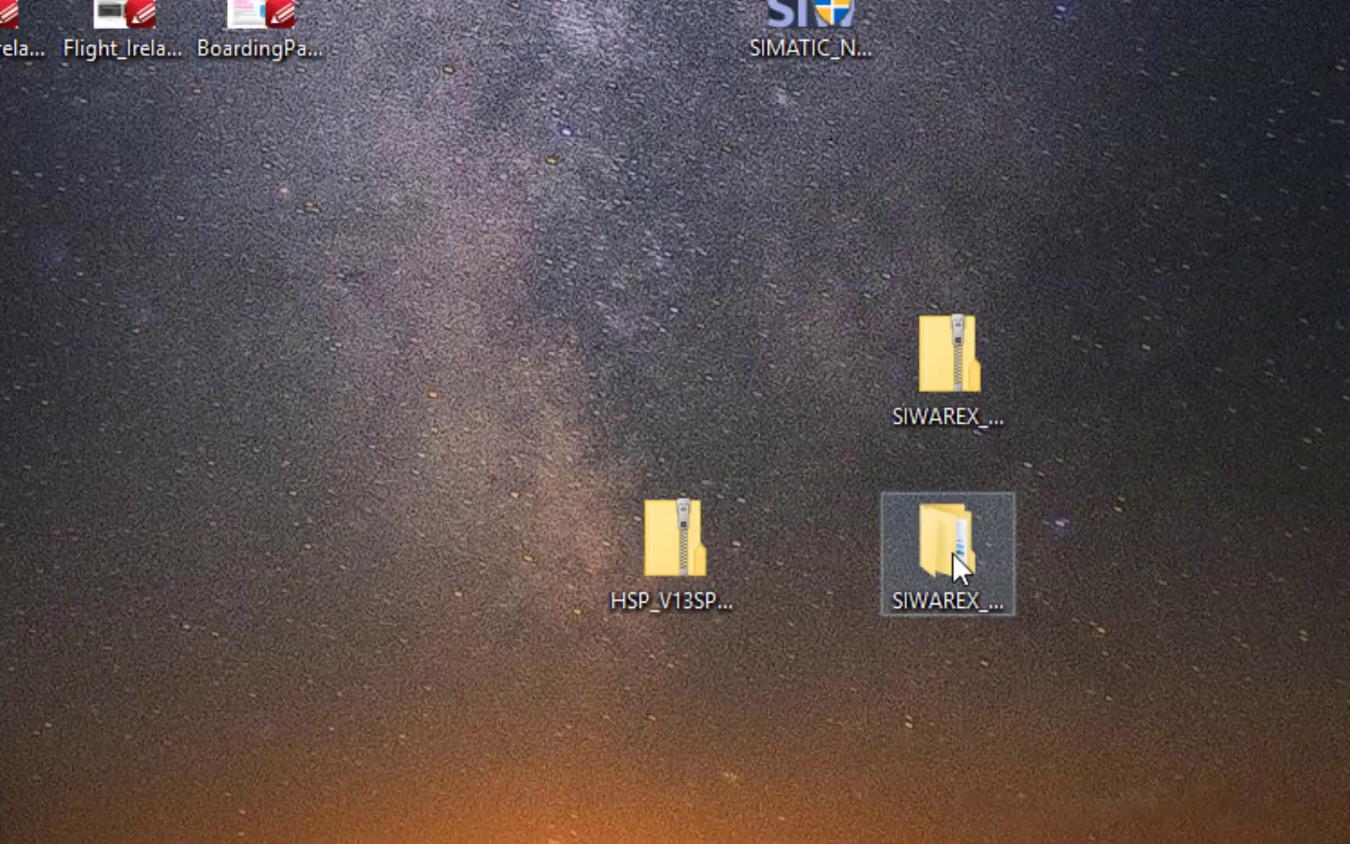
pyautogui.doubleClick(953, 553)
pyautogui.doubleClick(305, 147)
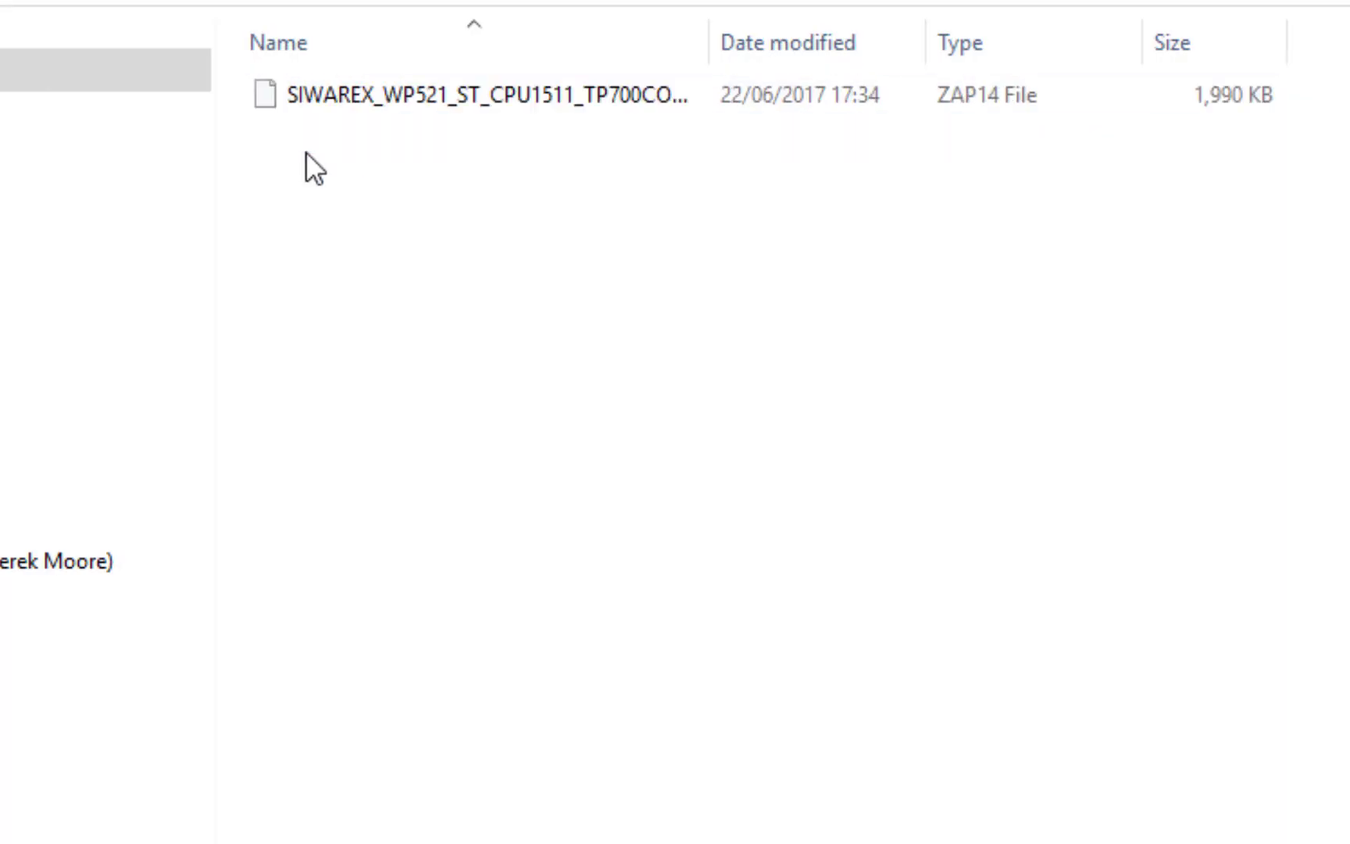
pyautogui.moveTo(707, 41); pyautogui.dragTo(1012, 157)
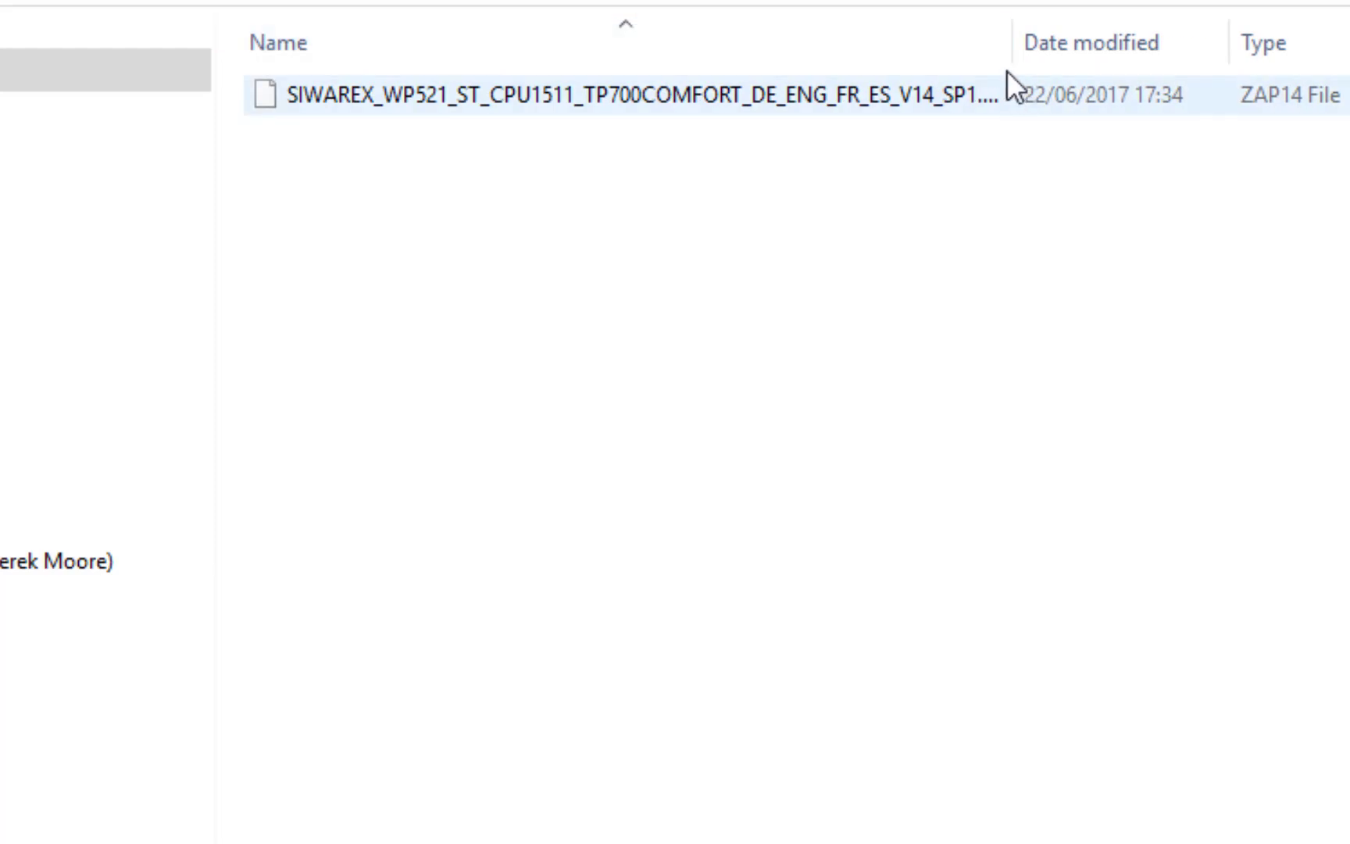
pyautogui.moveTo(1020, 24); pyautogui.dragTo(1229, 33)
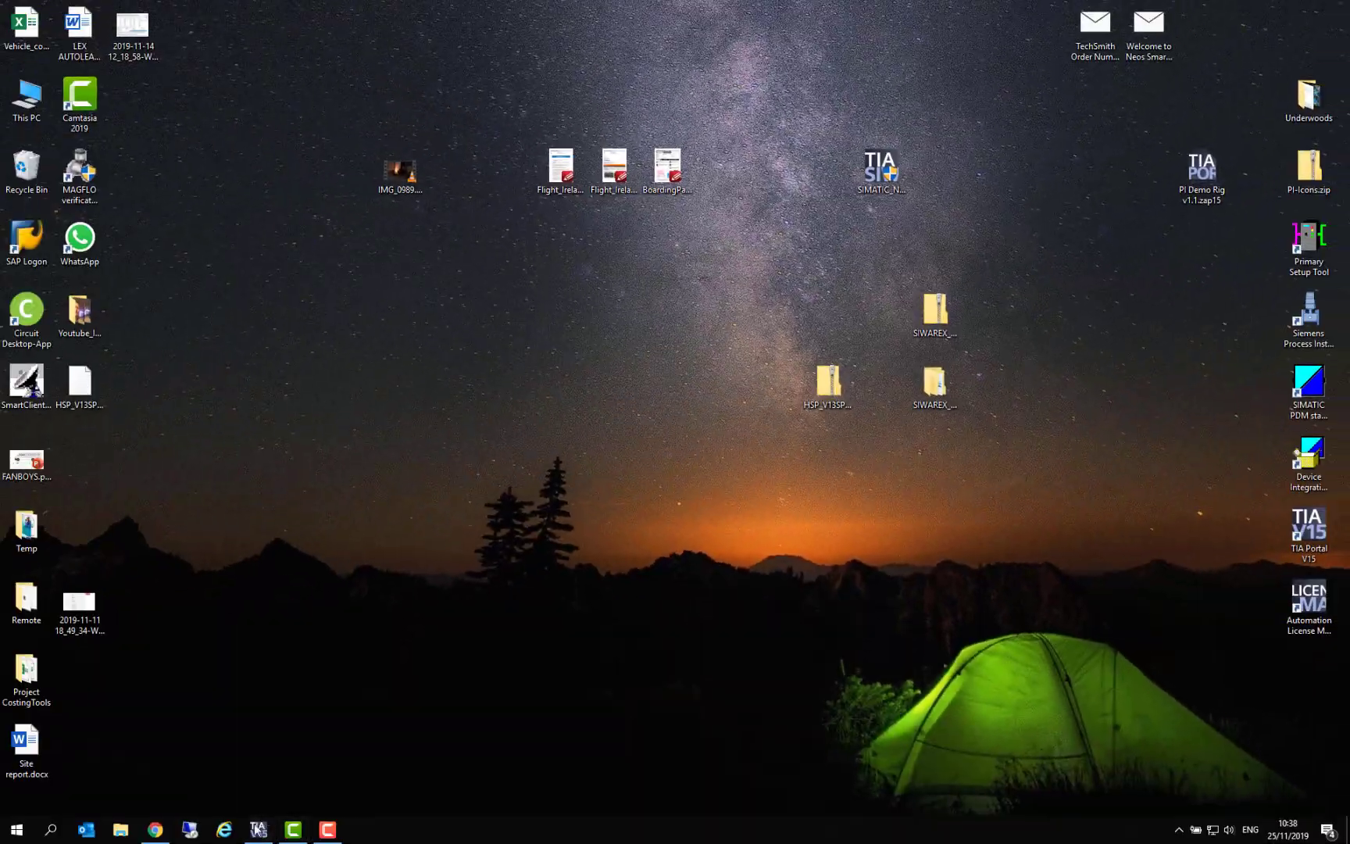
# - In TIA Portal, retrieve the project from Desktop > SIWAREX > V14 SP1's .zap14 archive
pyautogui.click(257, 830)
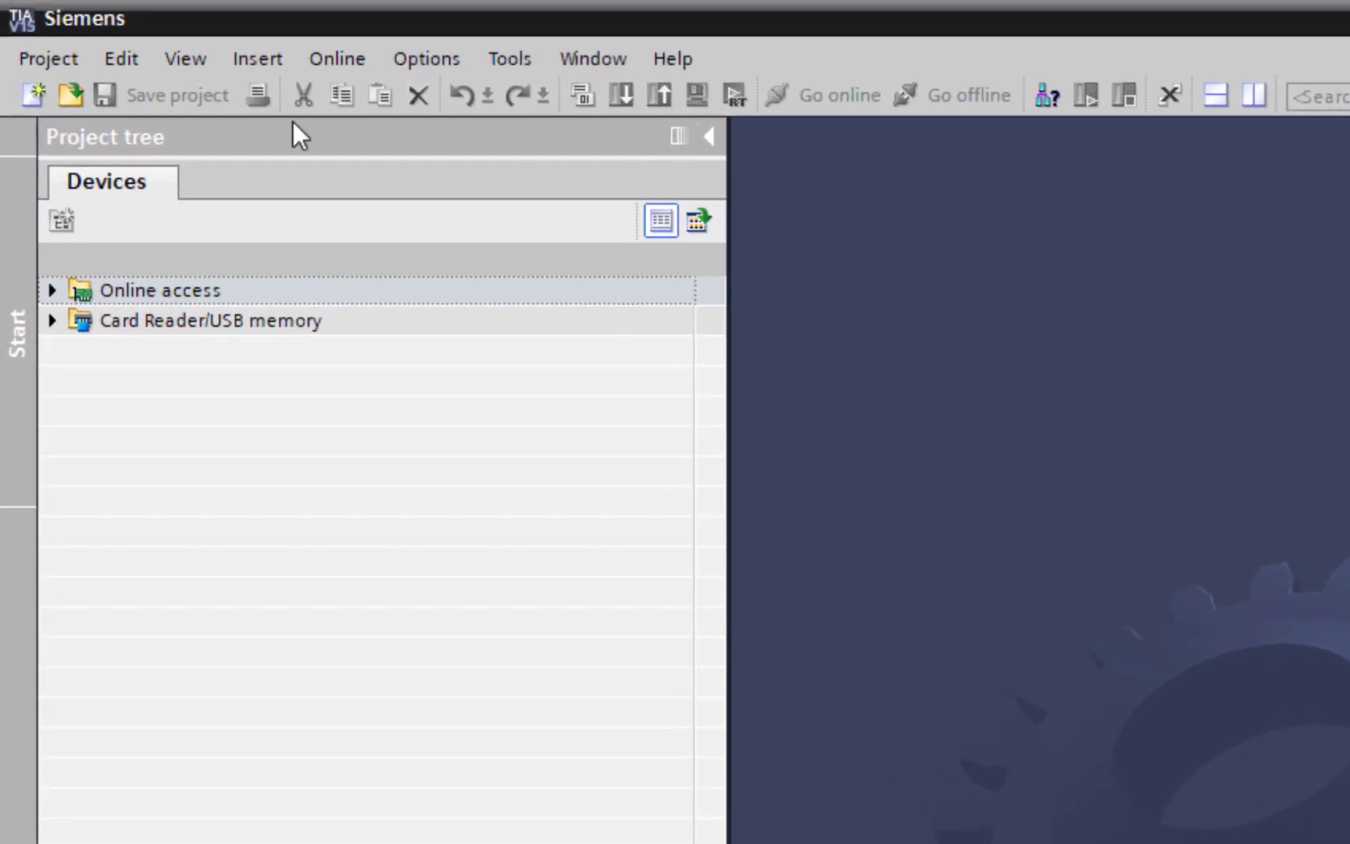
pyautogui.click(28, 58)
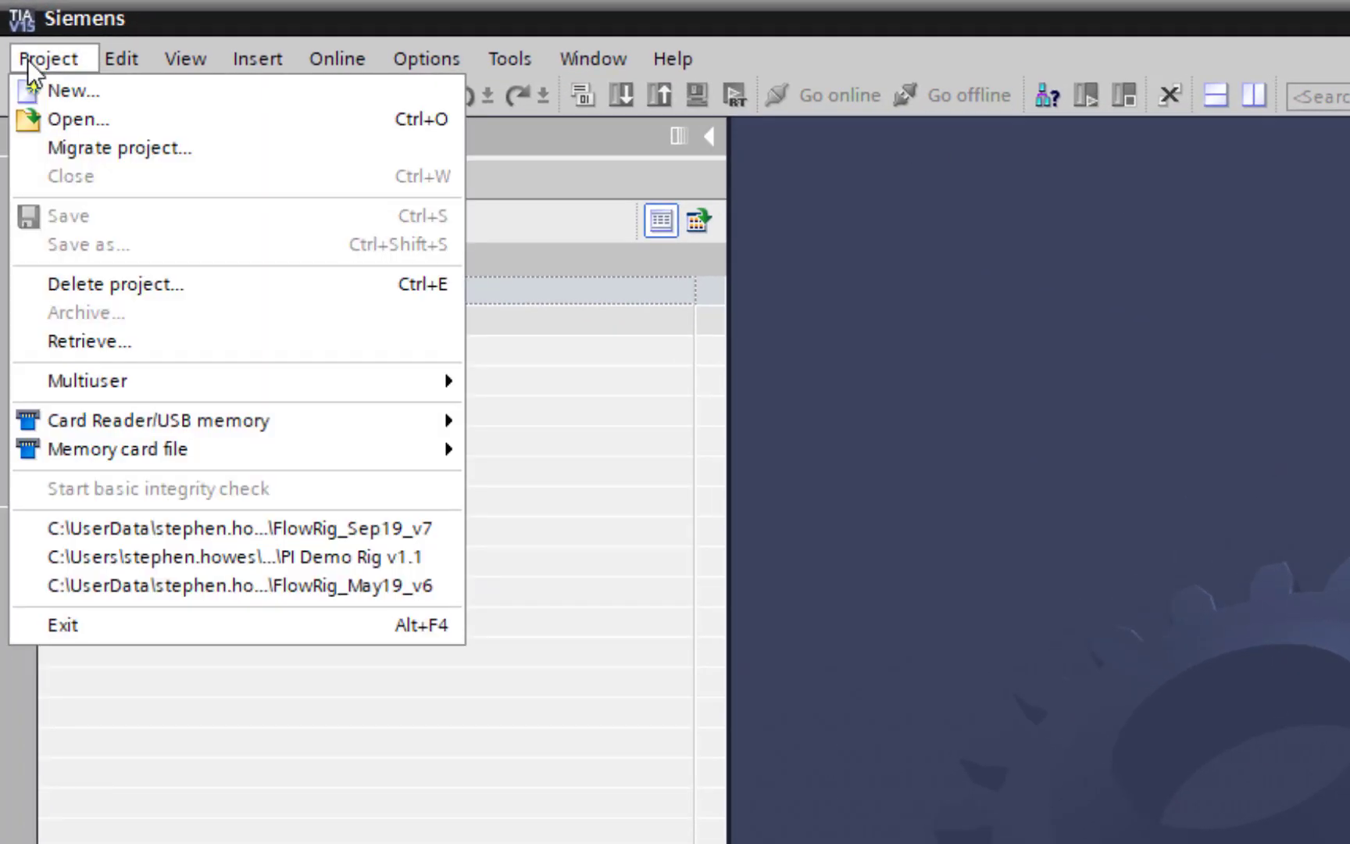
pyautogui.click(103, 353)
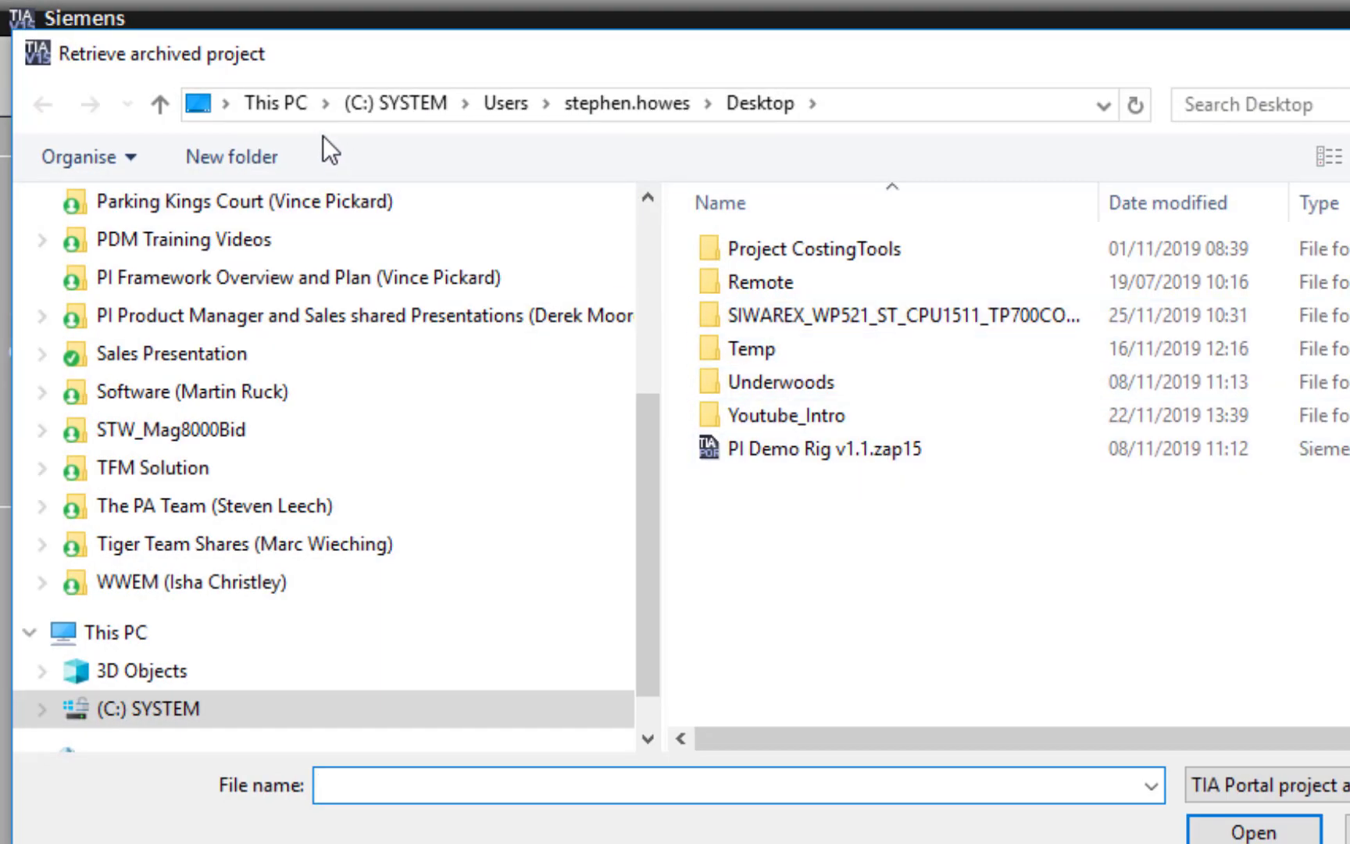
pyautogui.click(225, 103)
pyautogui.click(231, 139)
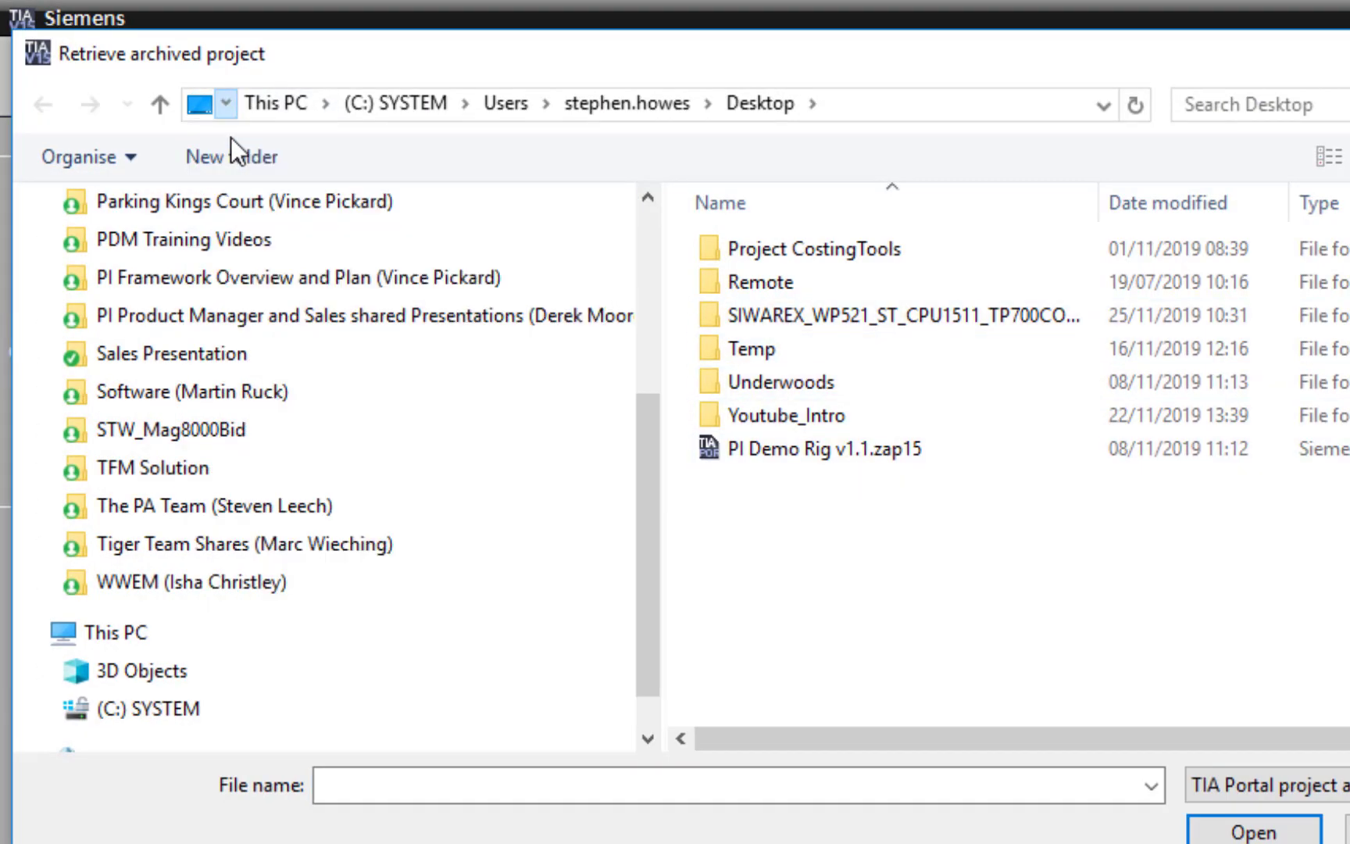
pyautogui.doubleClick(861, 295)
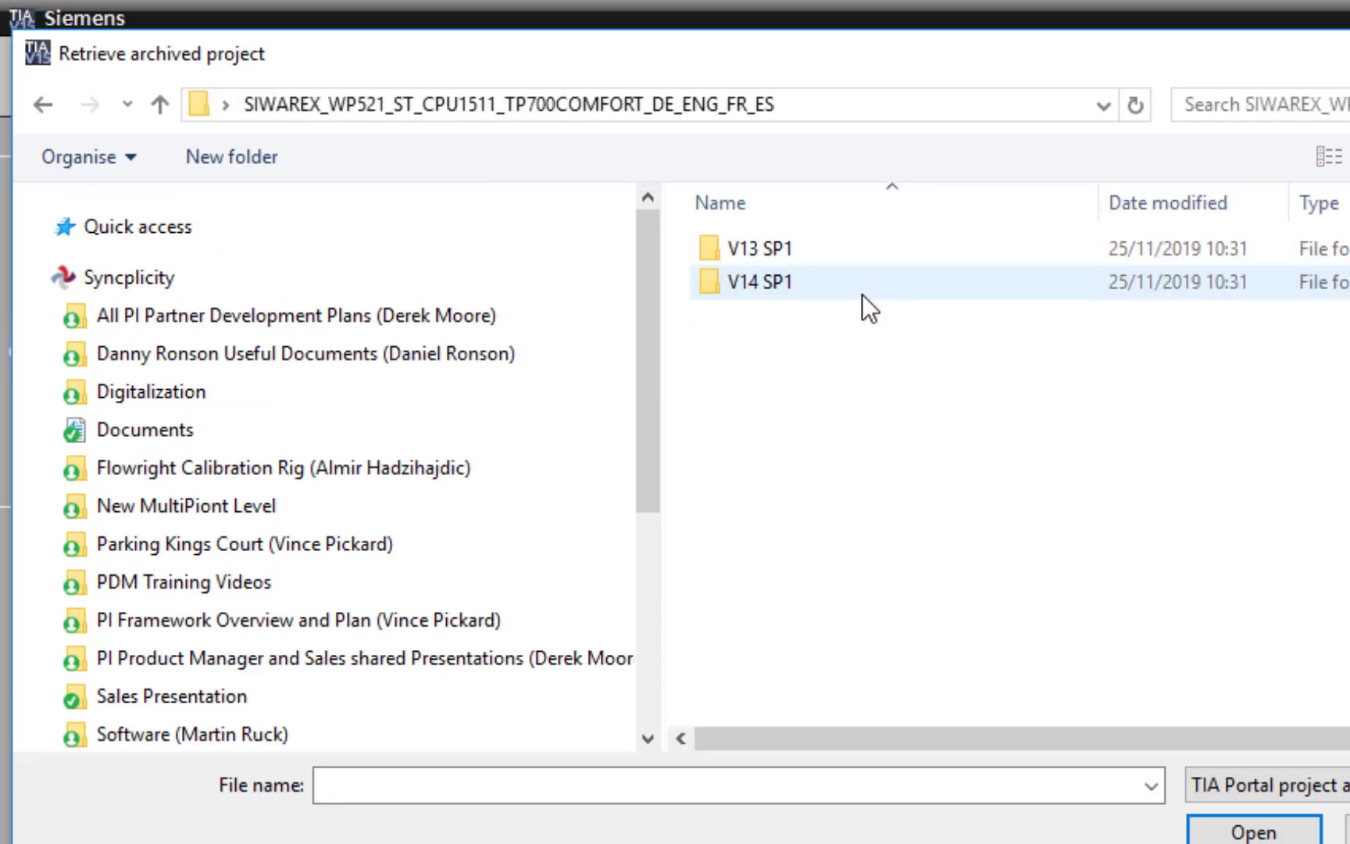
pyautogui.doubleClick(787, 282)
pyautogui.click(816, 250)
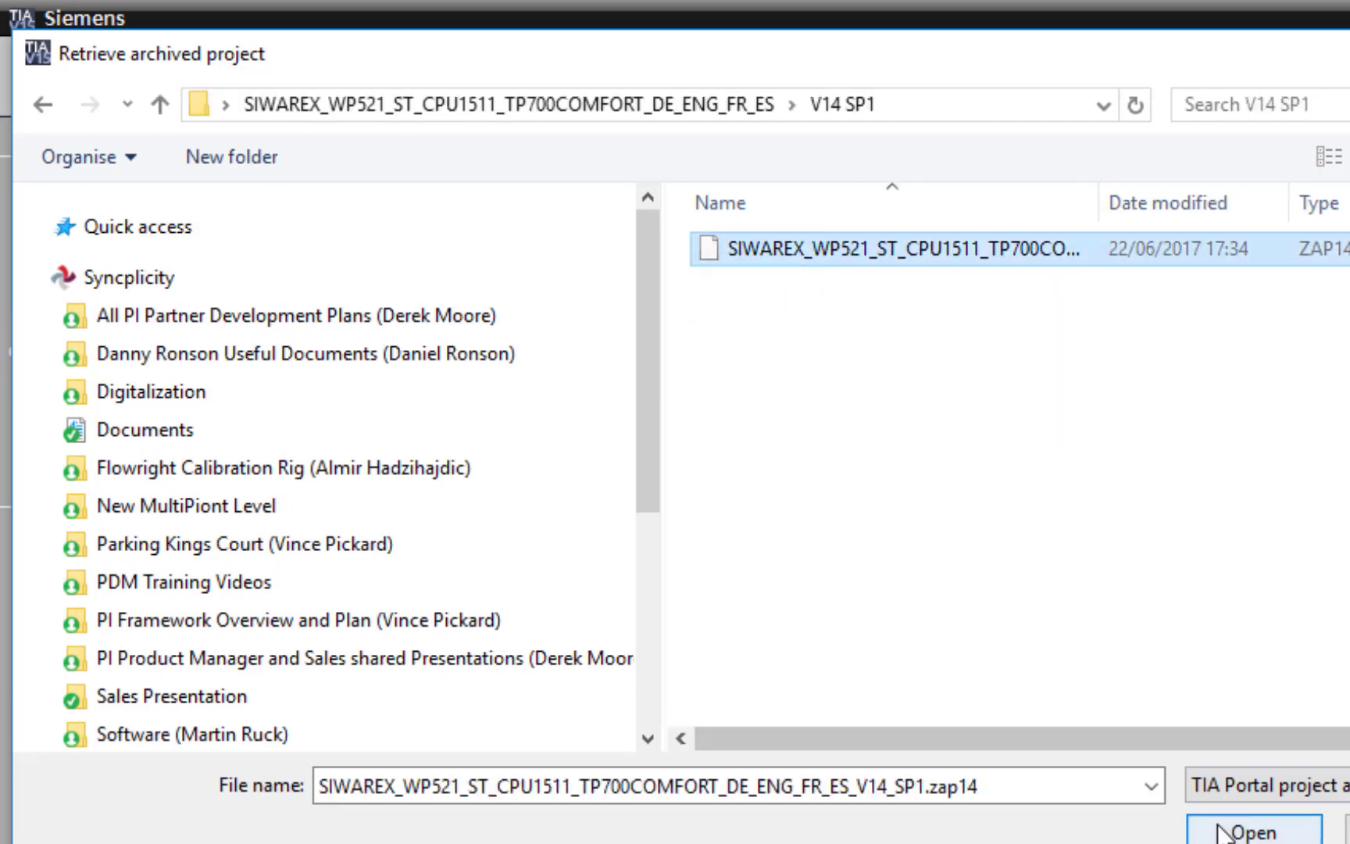
pyautogui.click(1250, 830)
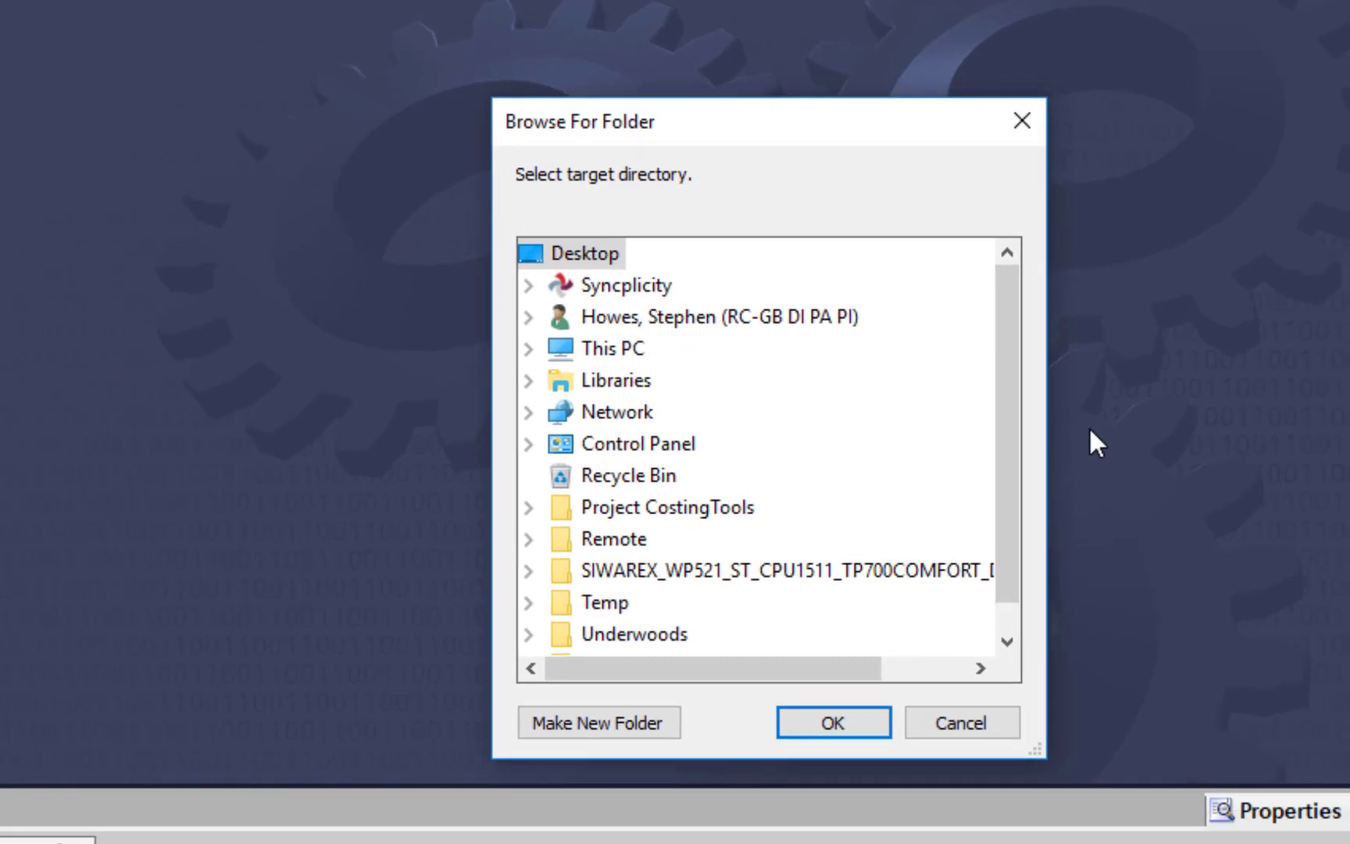
# - Choose the desktop SIWAREX folder as retrieve target and accept upgrading the project to V15
pyautogui.scroll(-1, 1013, 422)
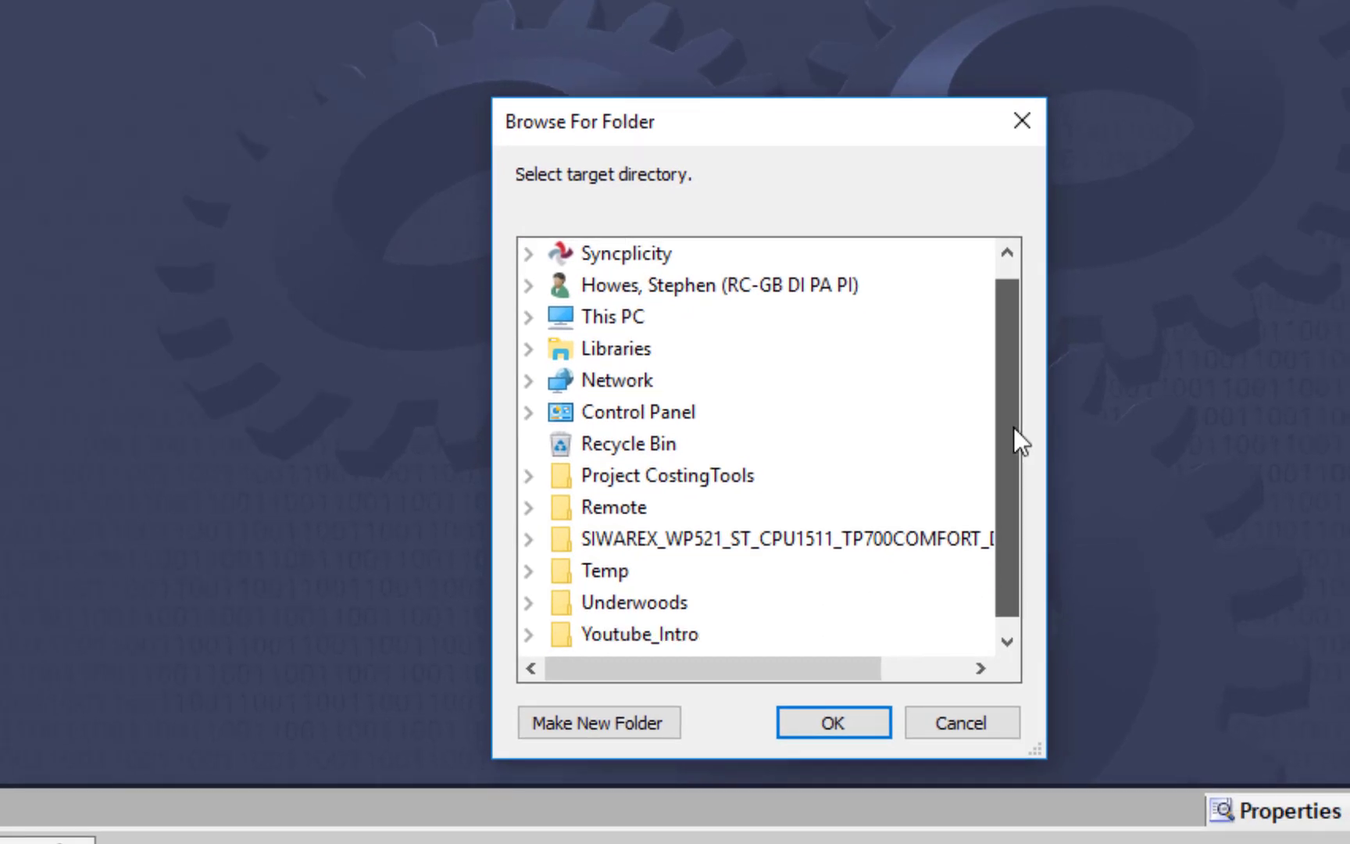
pyautogui.click(527, 539)
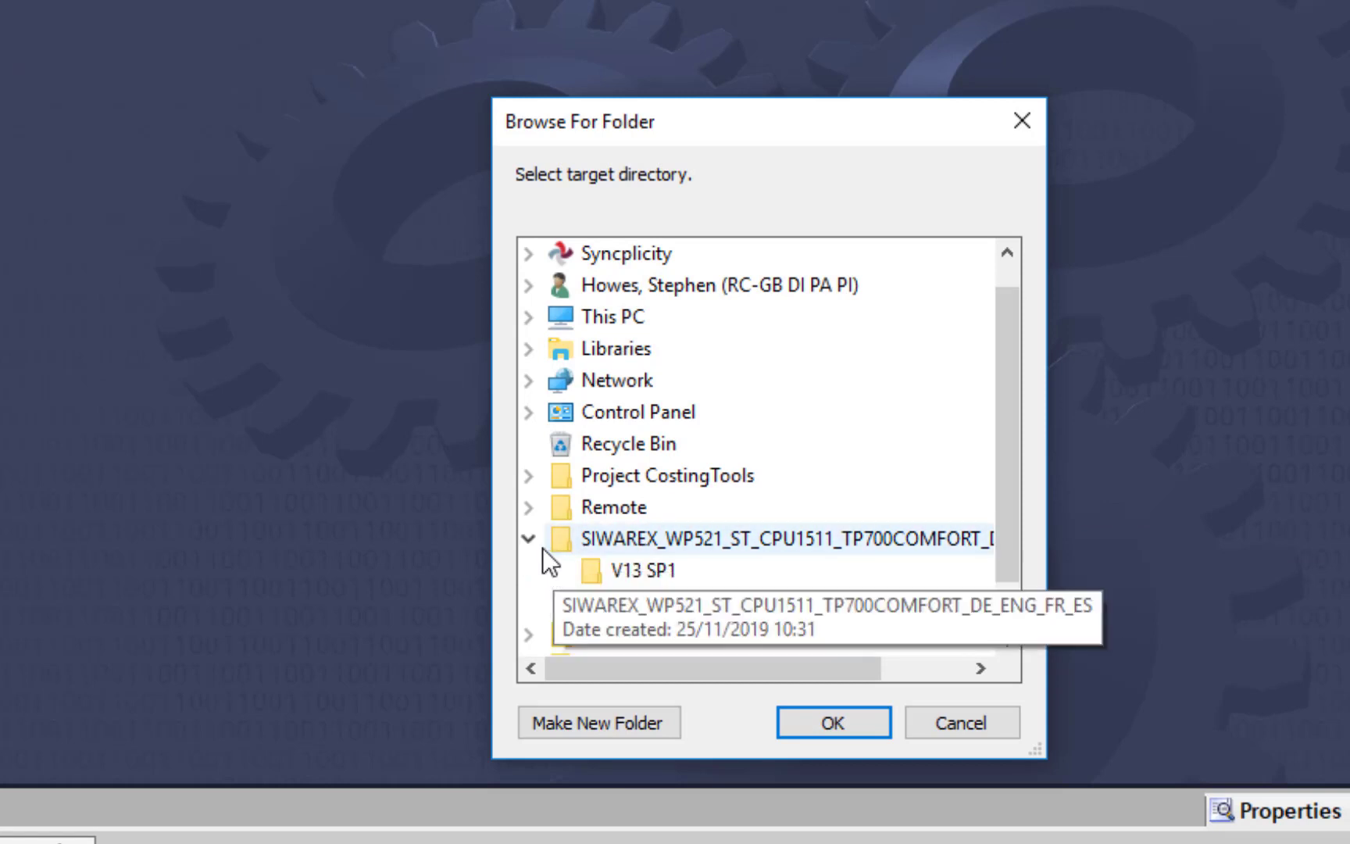
pyautogui.click(542, 547)
pyautogui.doubleClick(548, 543)
pyautogui.click(828, 720)
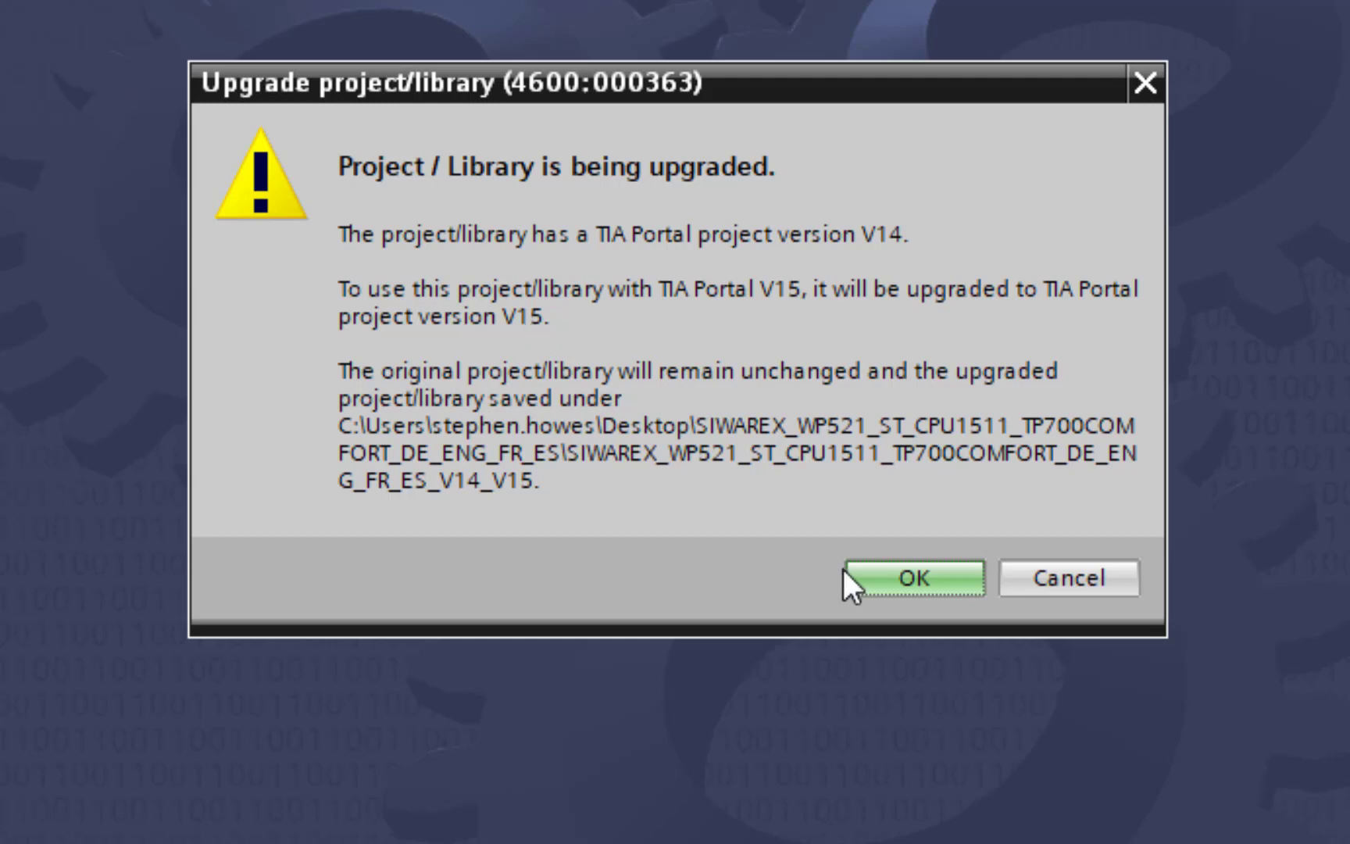
pyautogui.click(913, 578)
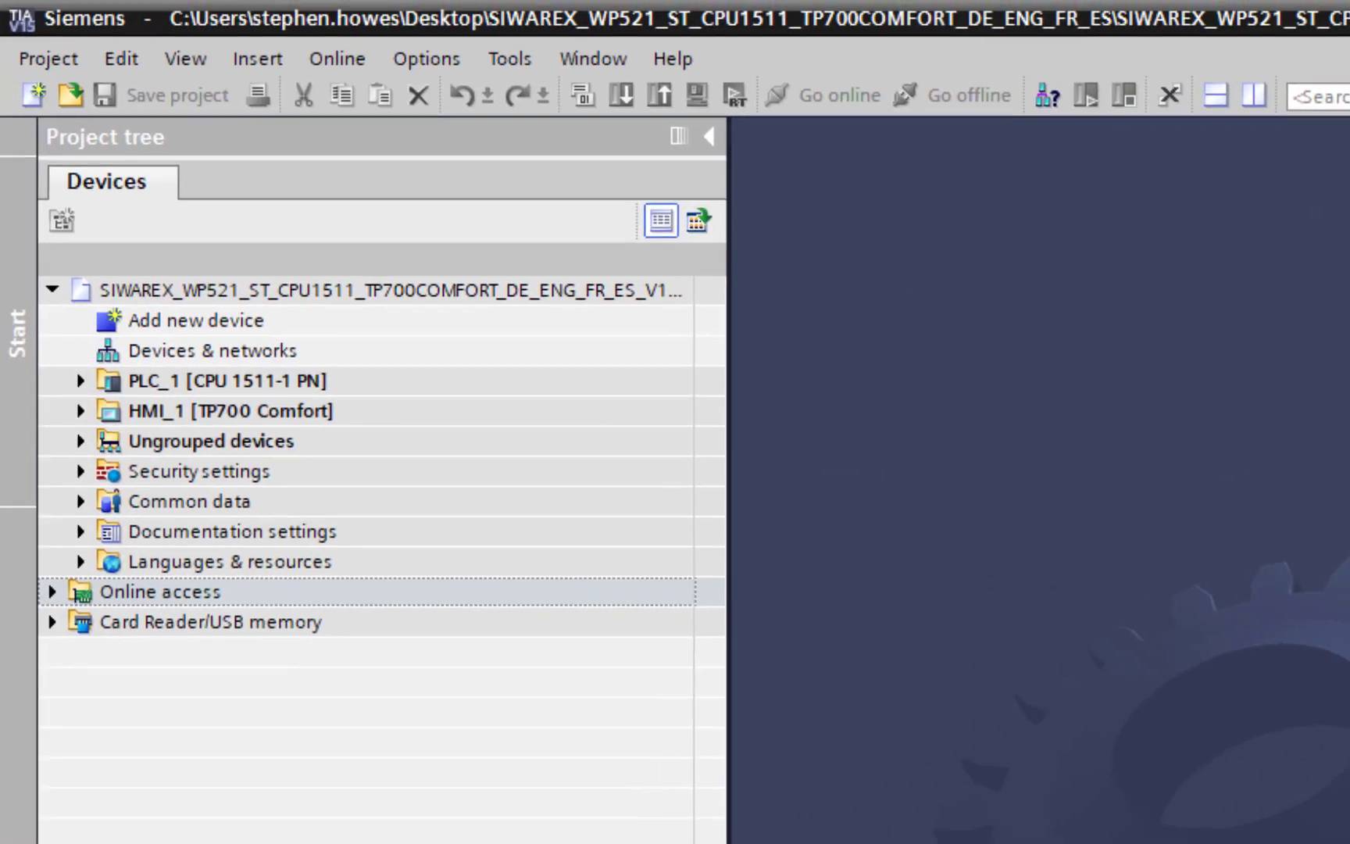
# - Compile PLC_1's hardware with a full rebuild
pyautogui.click(199, 388)
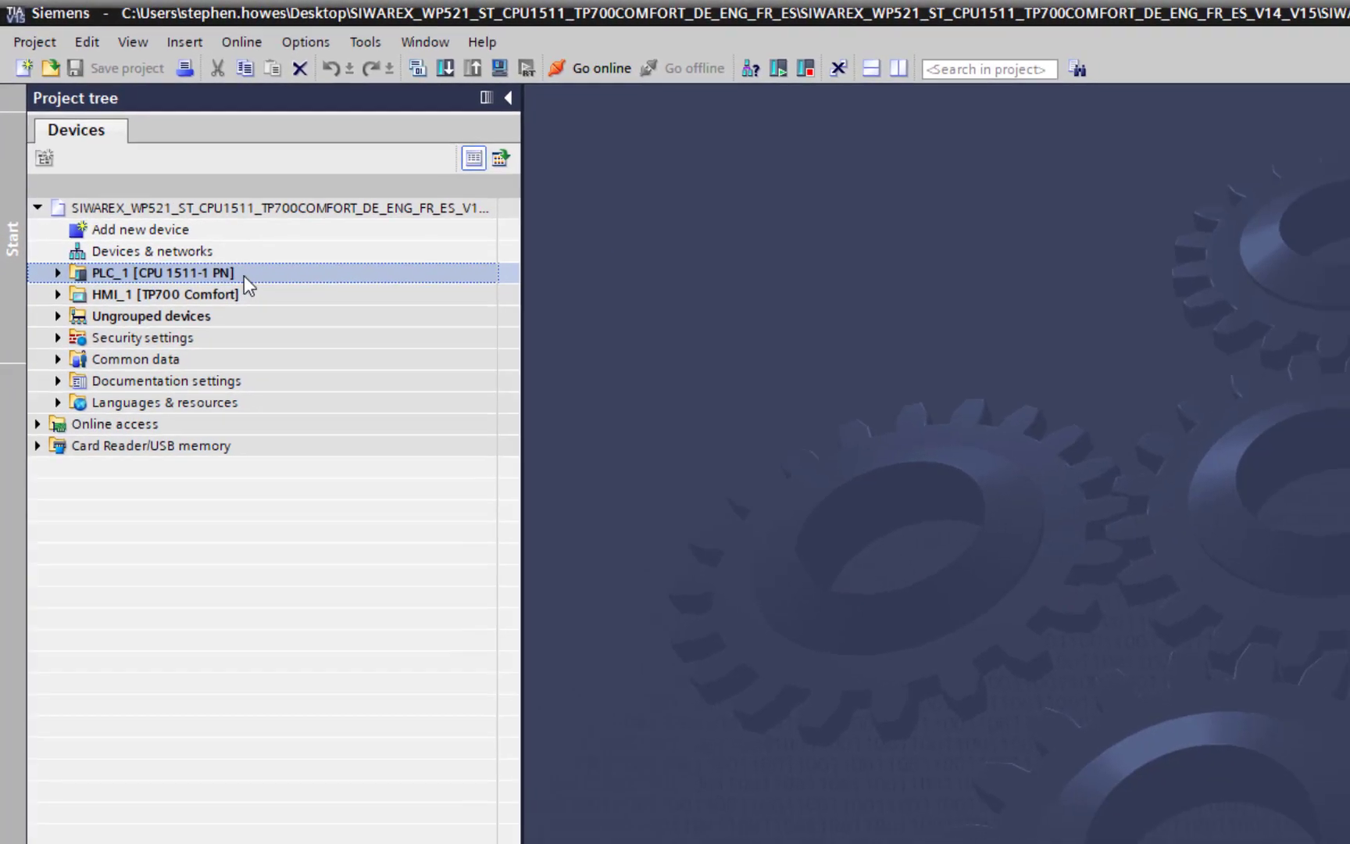
pyautogui.rightClick(244, 275)
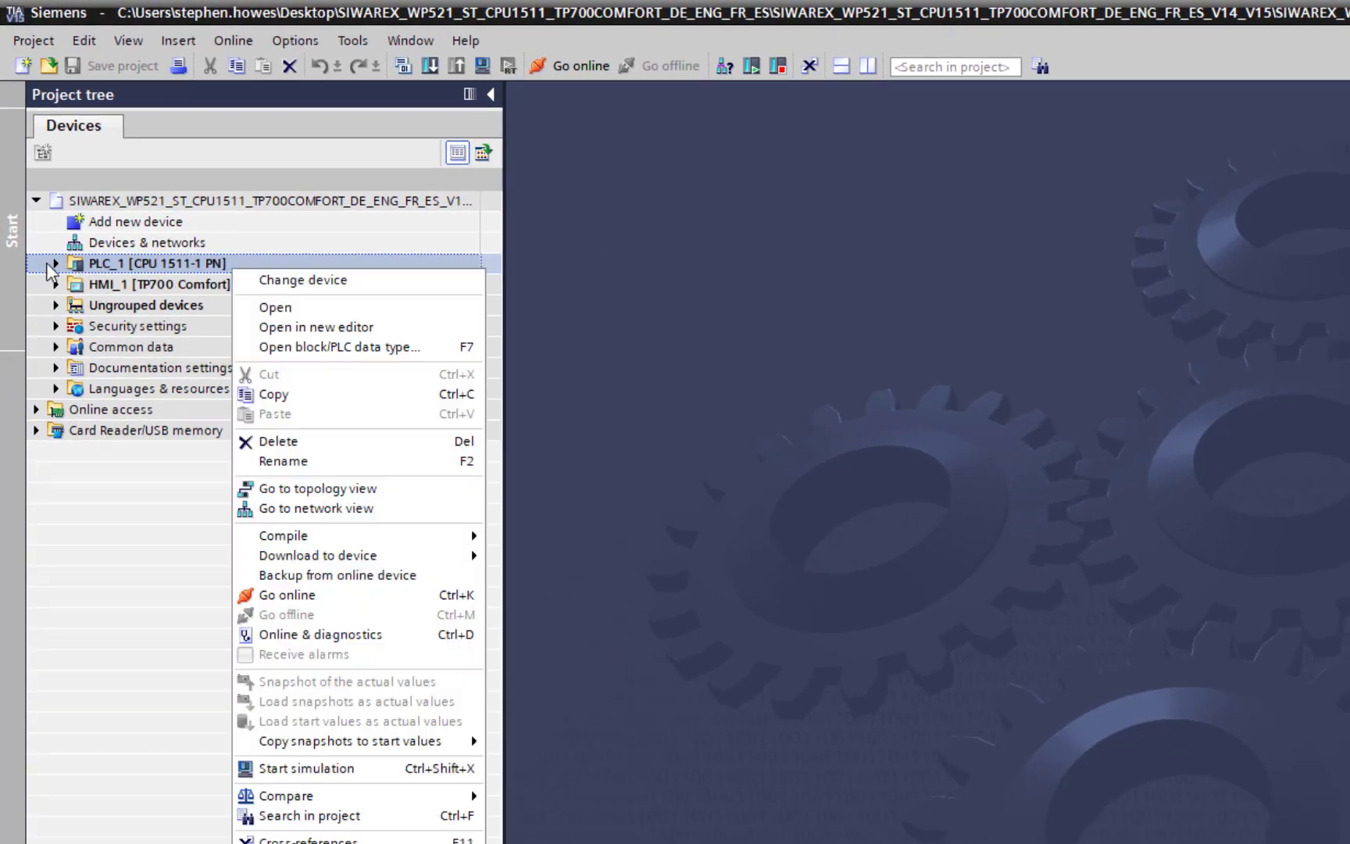
pyautogui.moveTo(322, 536)
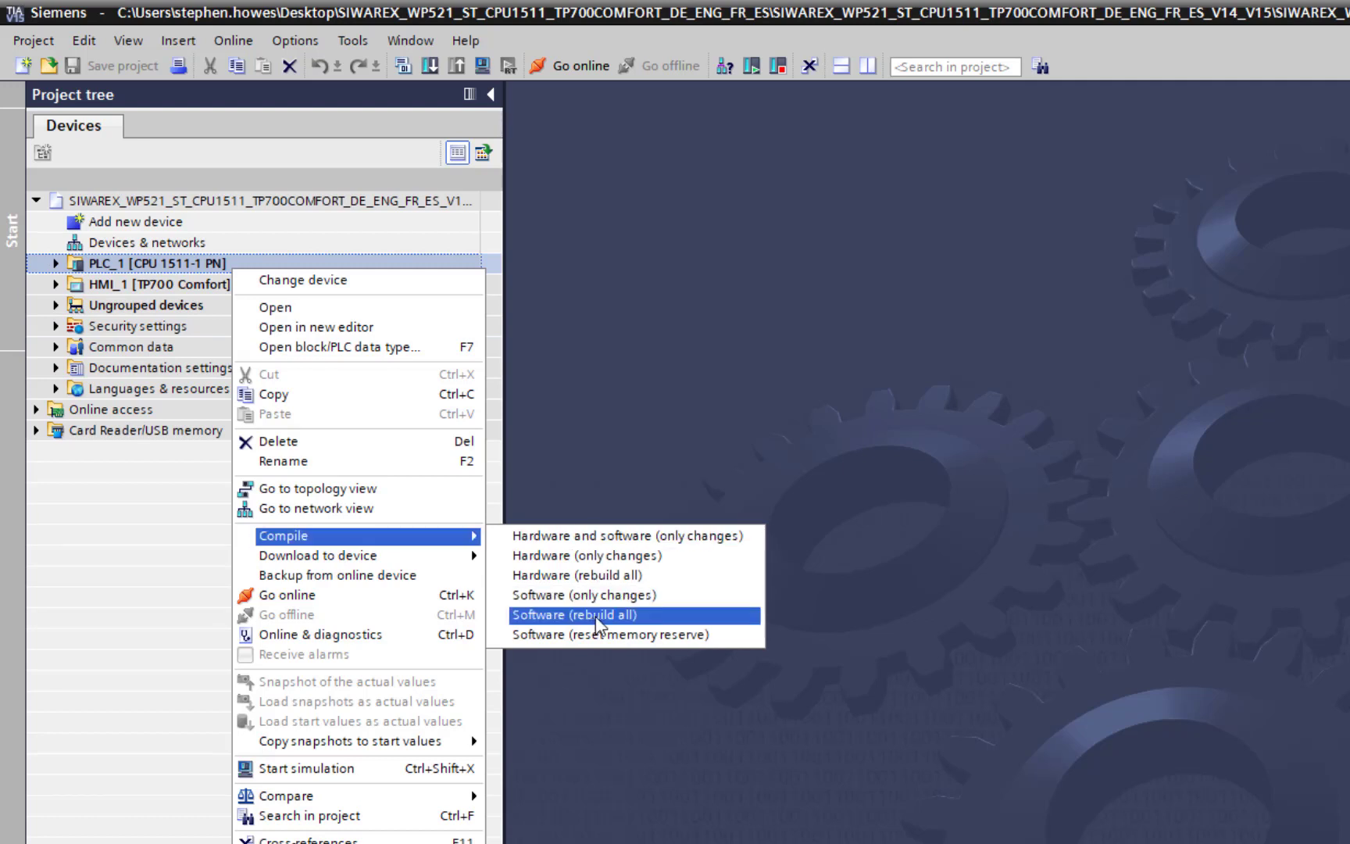
pyautogui.click(631, 575)
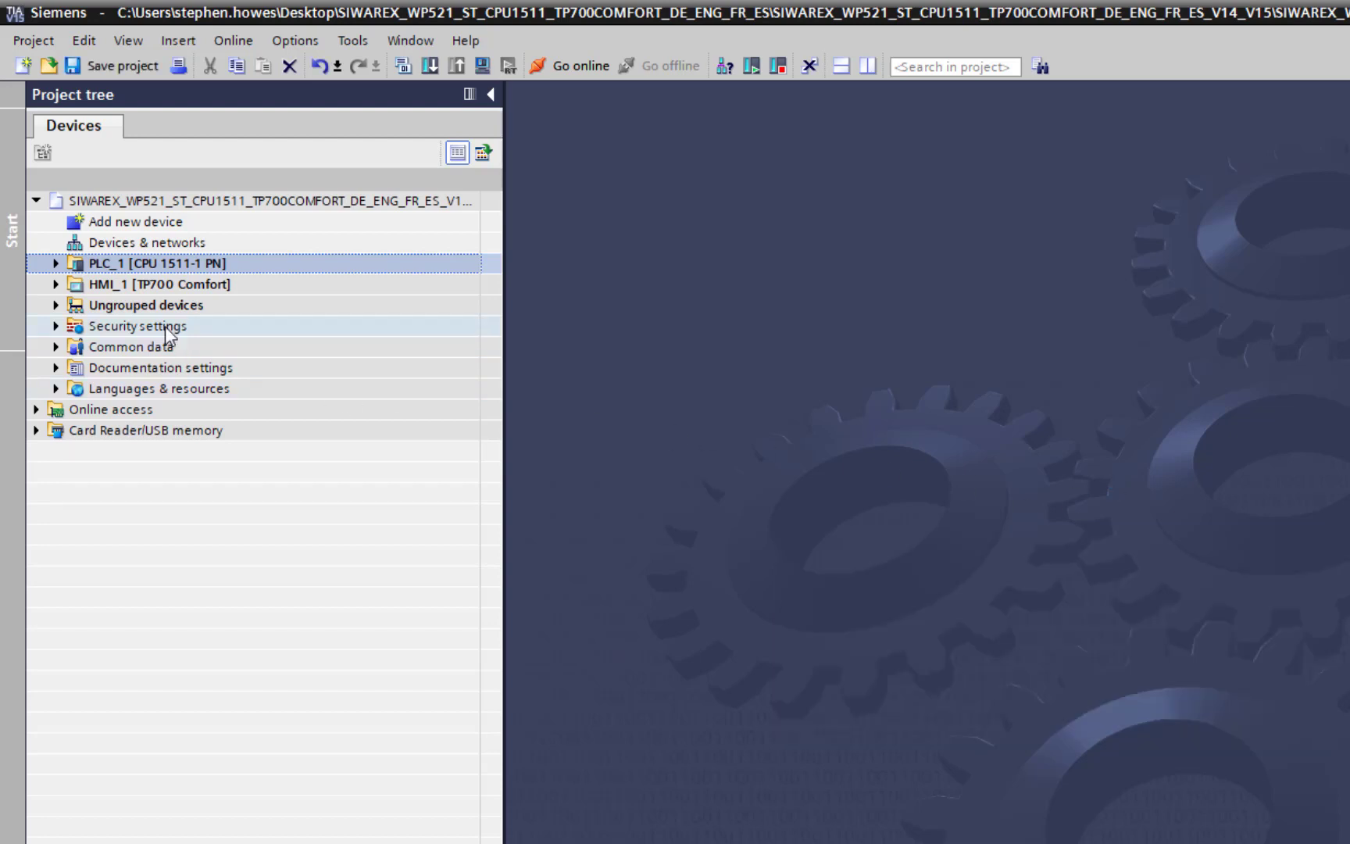
# - Compile PLC_1's software, changes only
pyautogui.rightClick(145, 266)
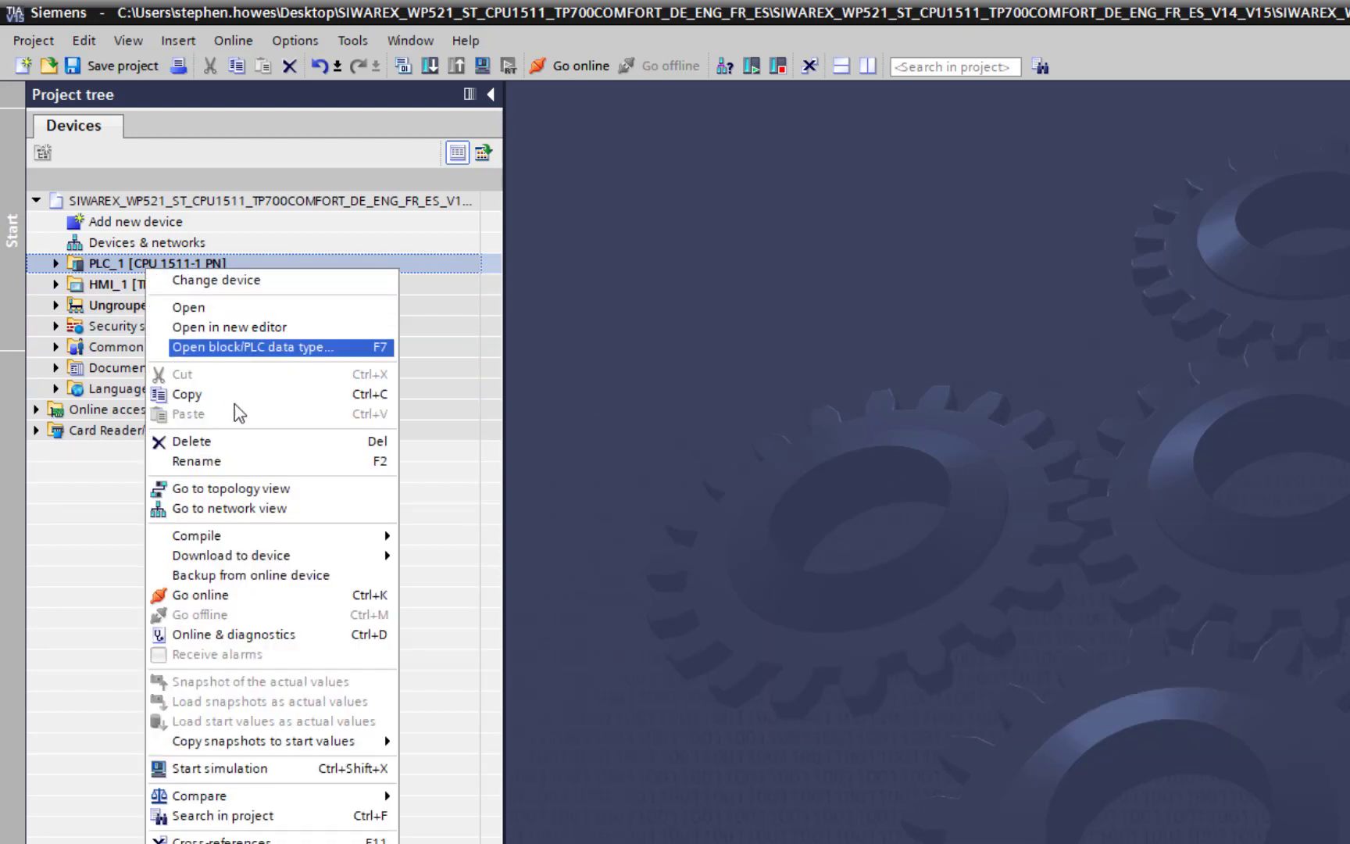
pyautogui.moveTo(220, 536)
pyautogui.click(520, 614)
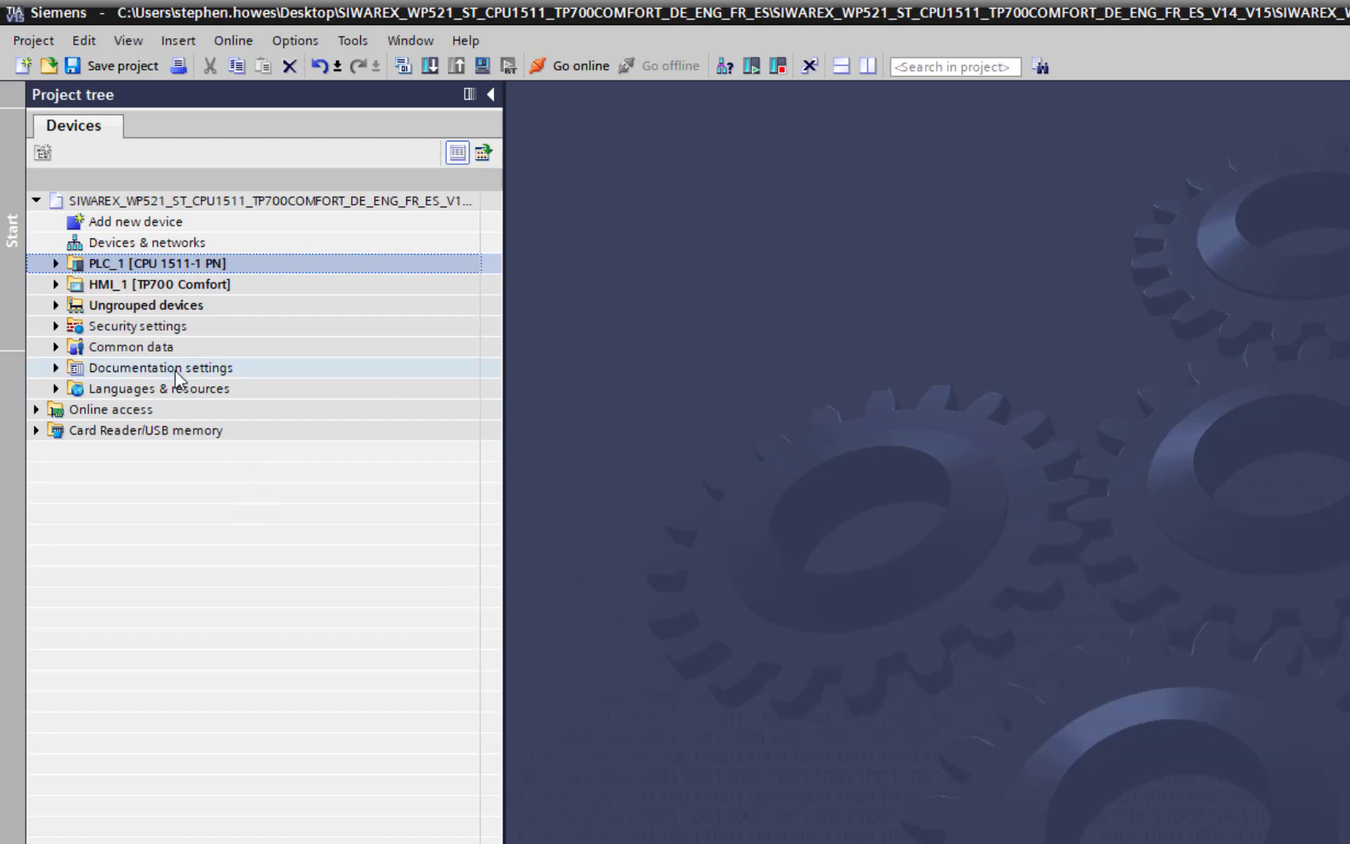
# - Expand HMI_1 and its Screens, then rebuild all of HMI_1's hardware
pyautogui.click(149, 285)
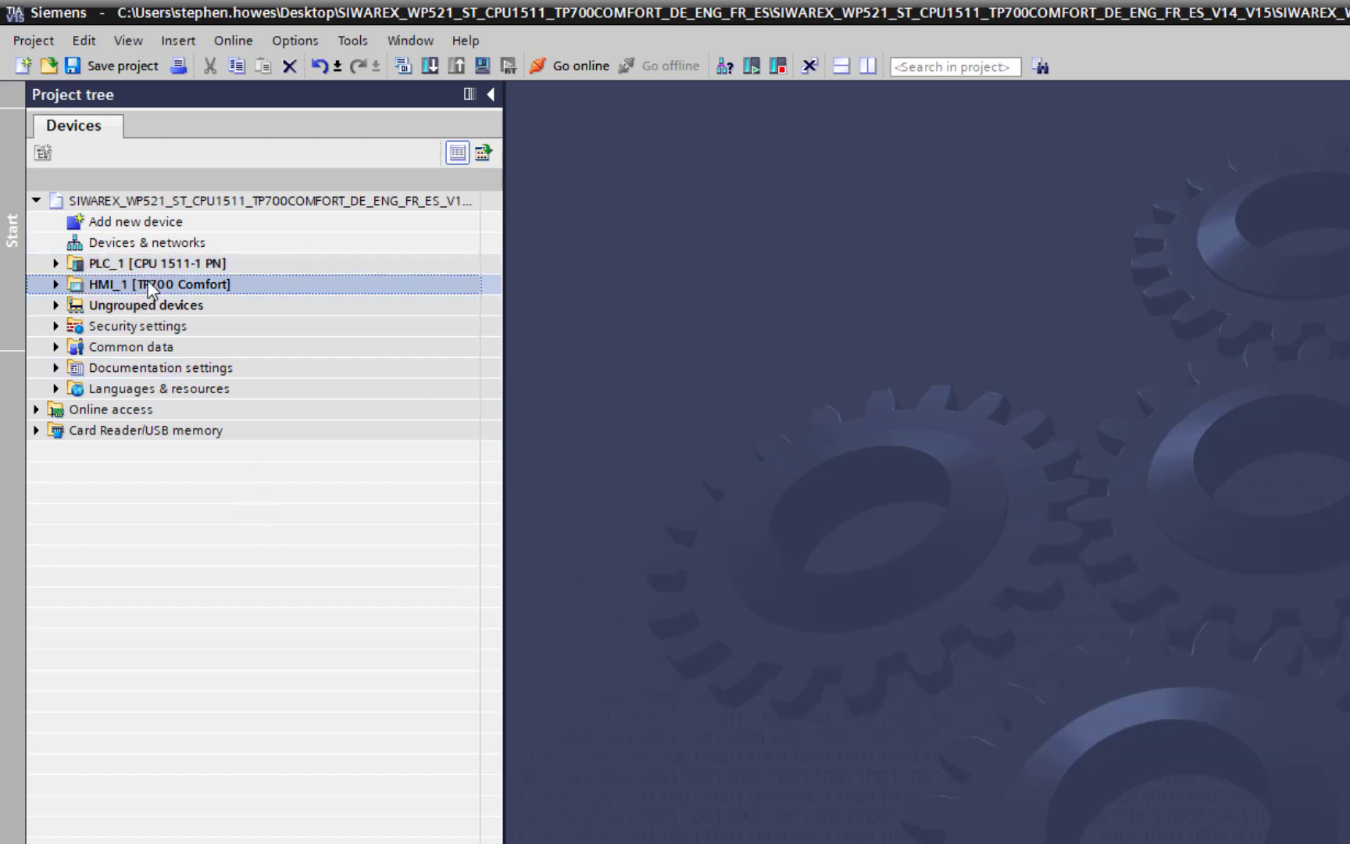
pyautogui.click(55, 284)
pyautogui.click(53, 285)
pyautogui.click(53, 284)
pyautogui.click(75, 368)
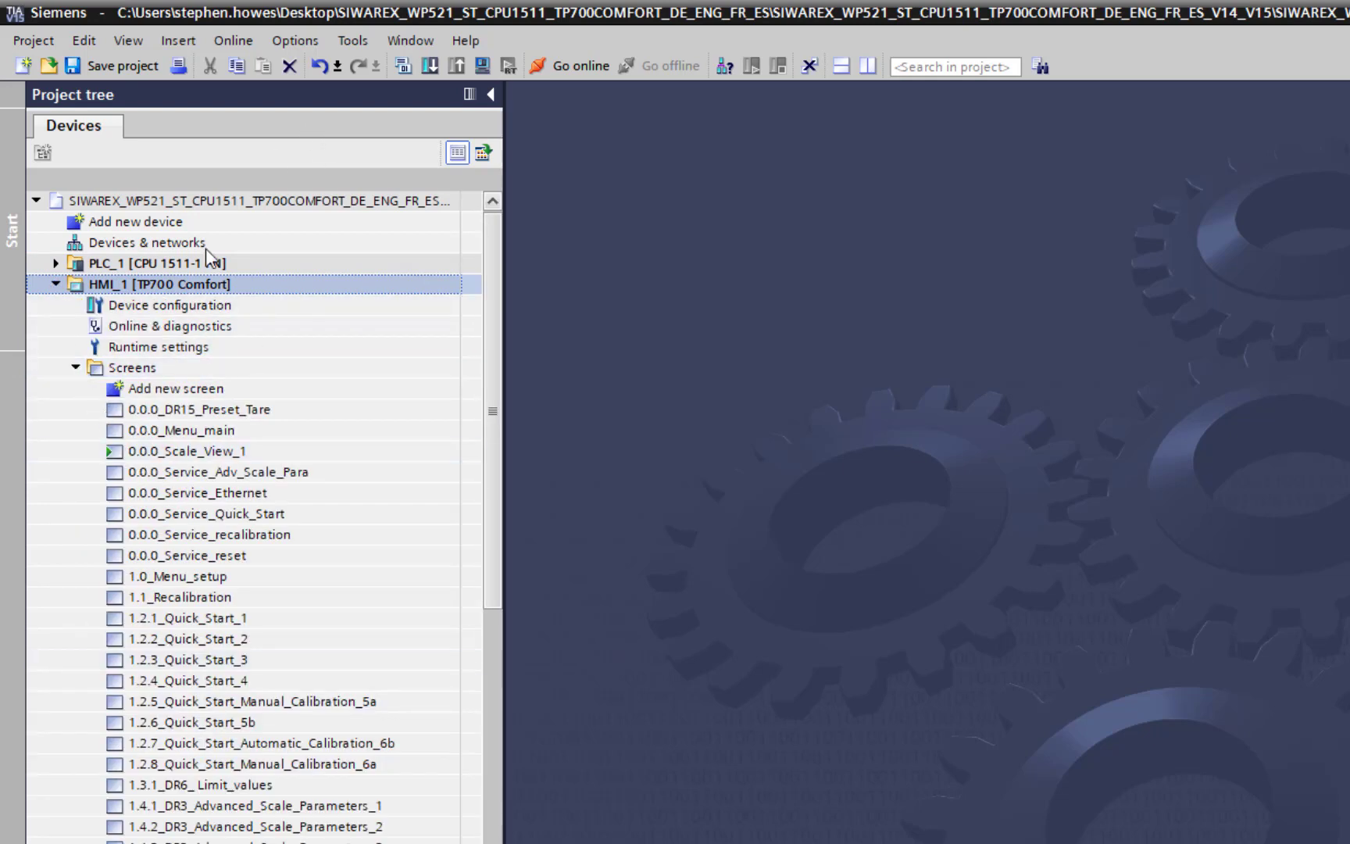
pyautogui.rightClick(176, 289)
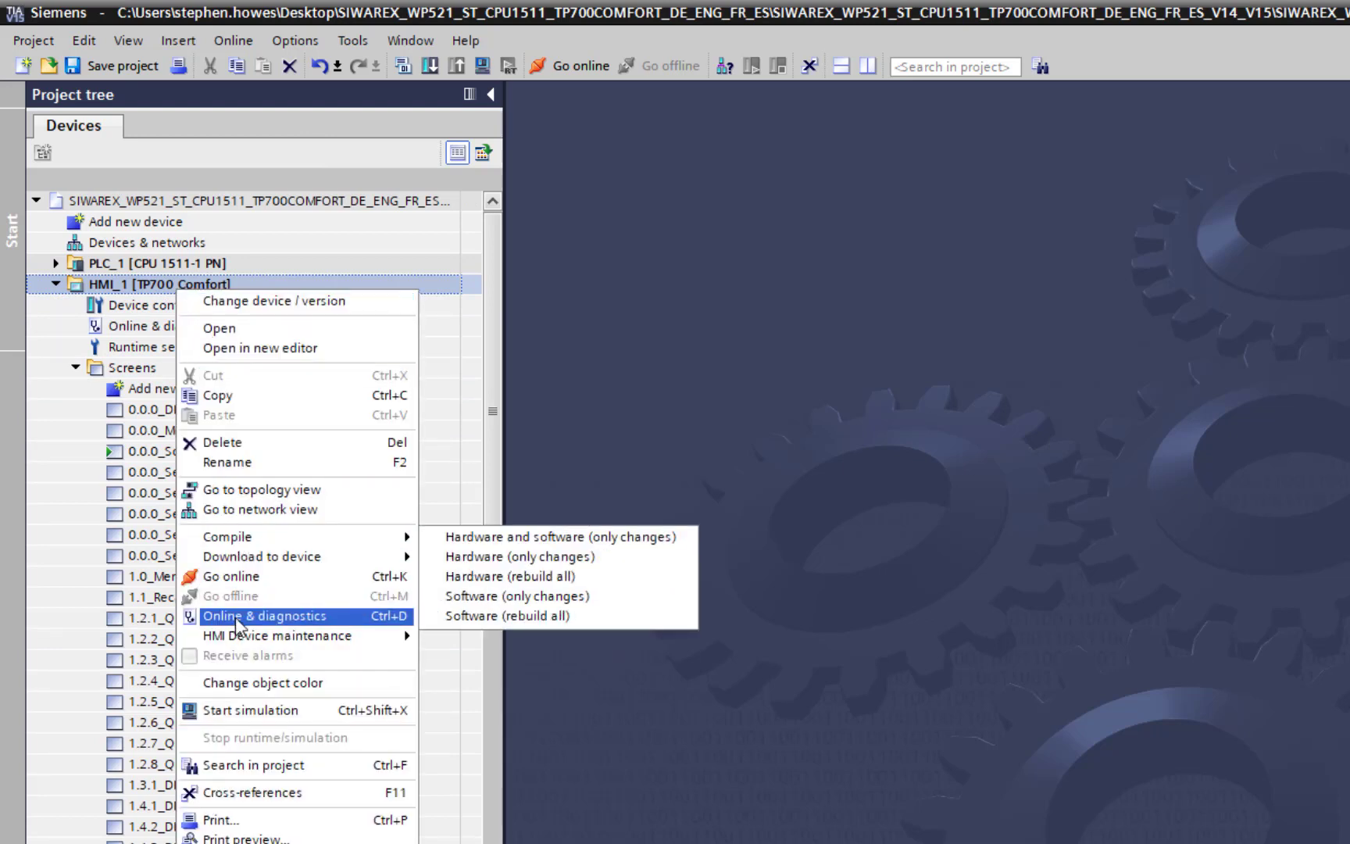
pyautogui.moveTo(252, 545)
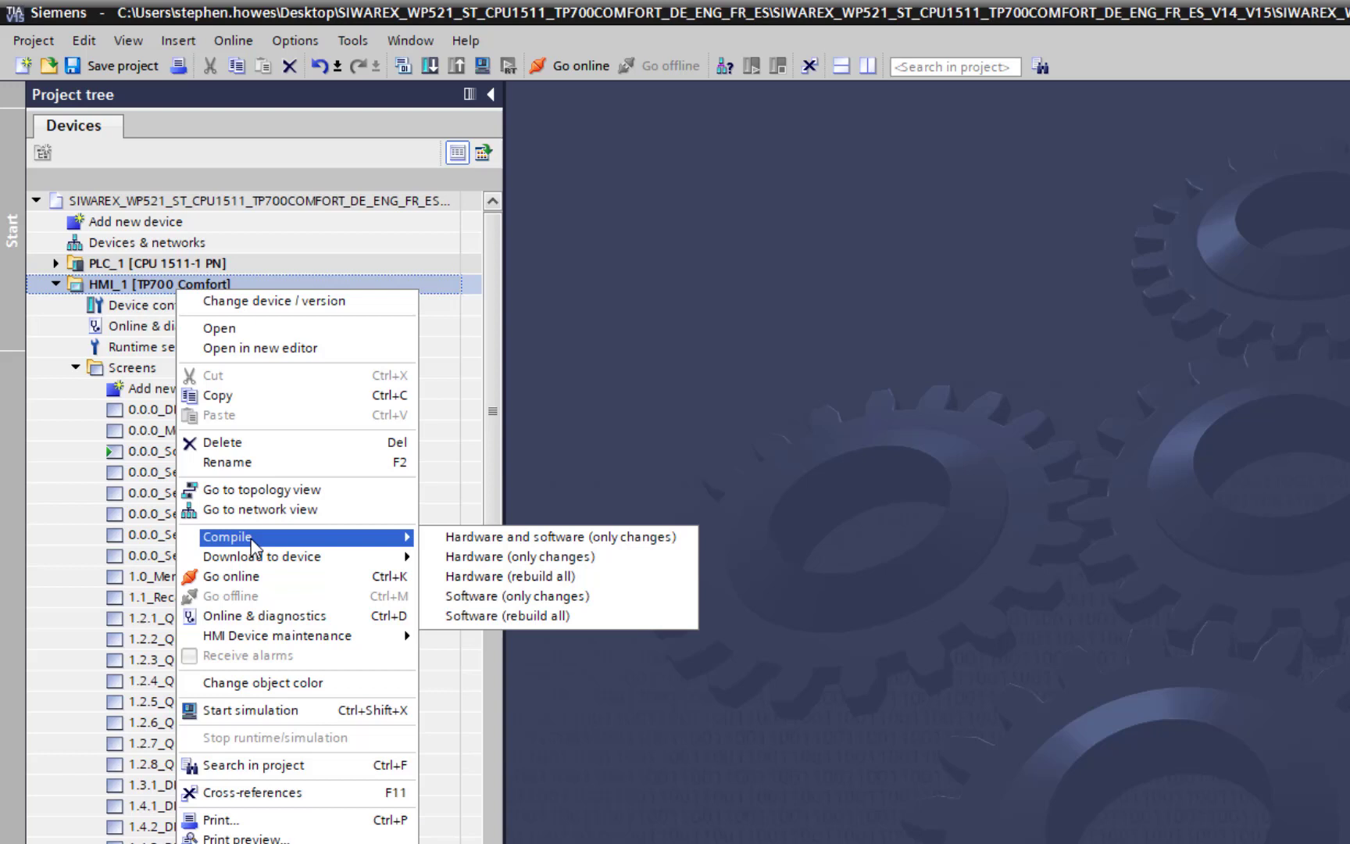
pyautogui.click(592, 579)
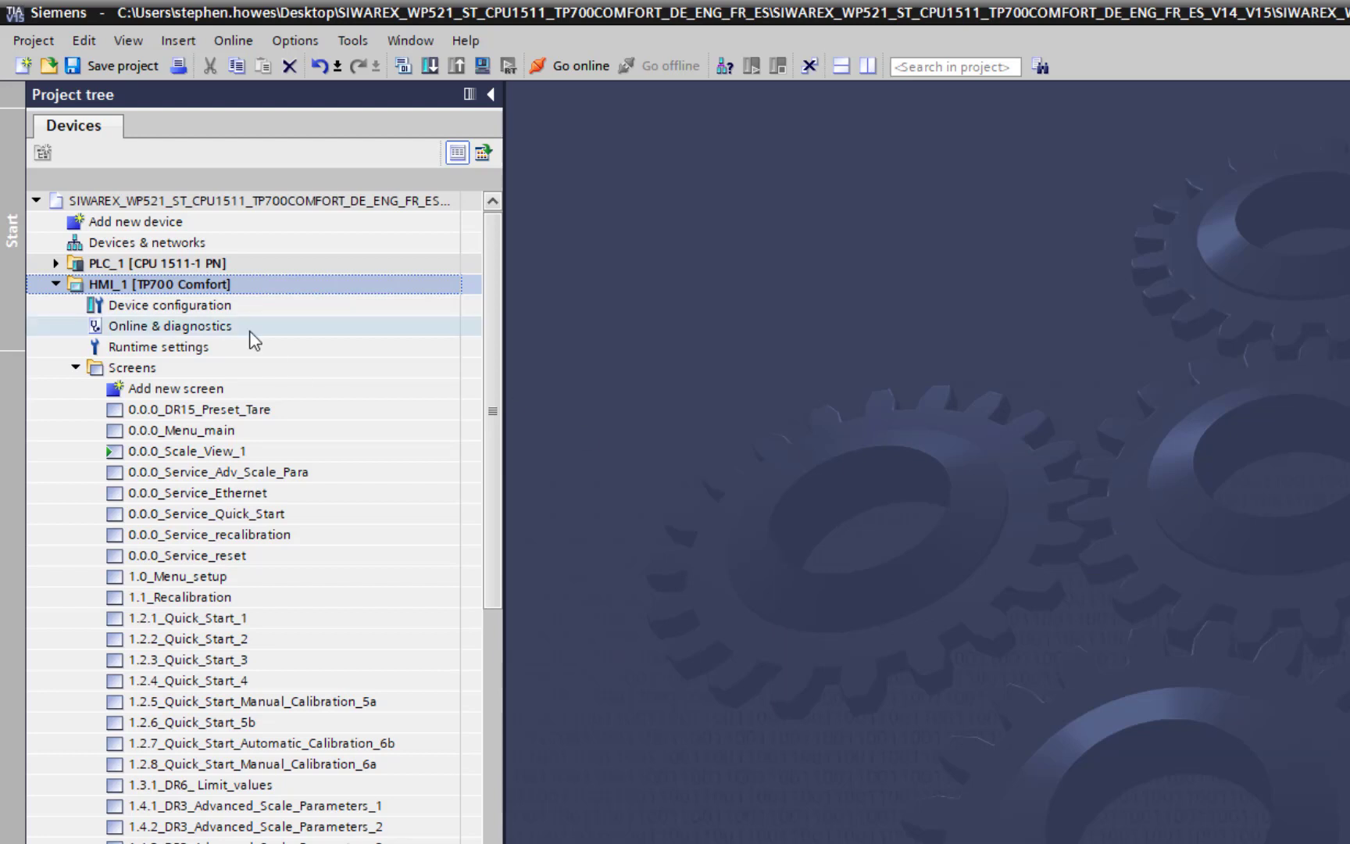
# - Rebuild all of HMI_1's software
pyautogui.rightClick(269, 288)
pyautogui.moveTo(345, 532)
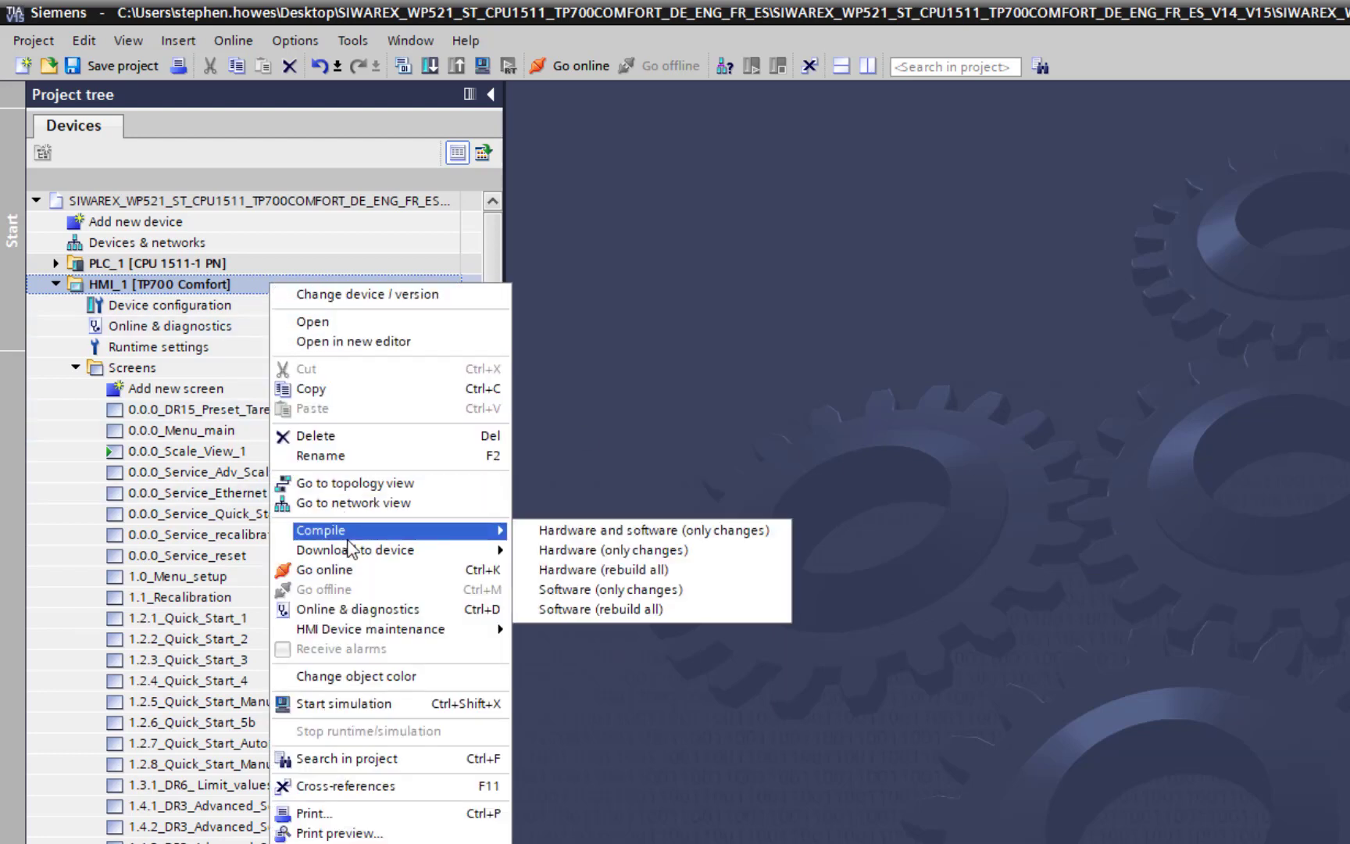
pyautogui.click(680, 609)
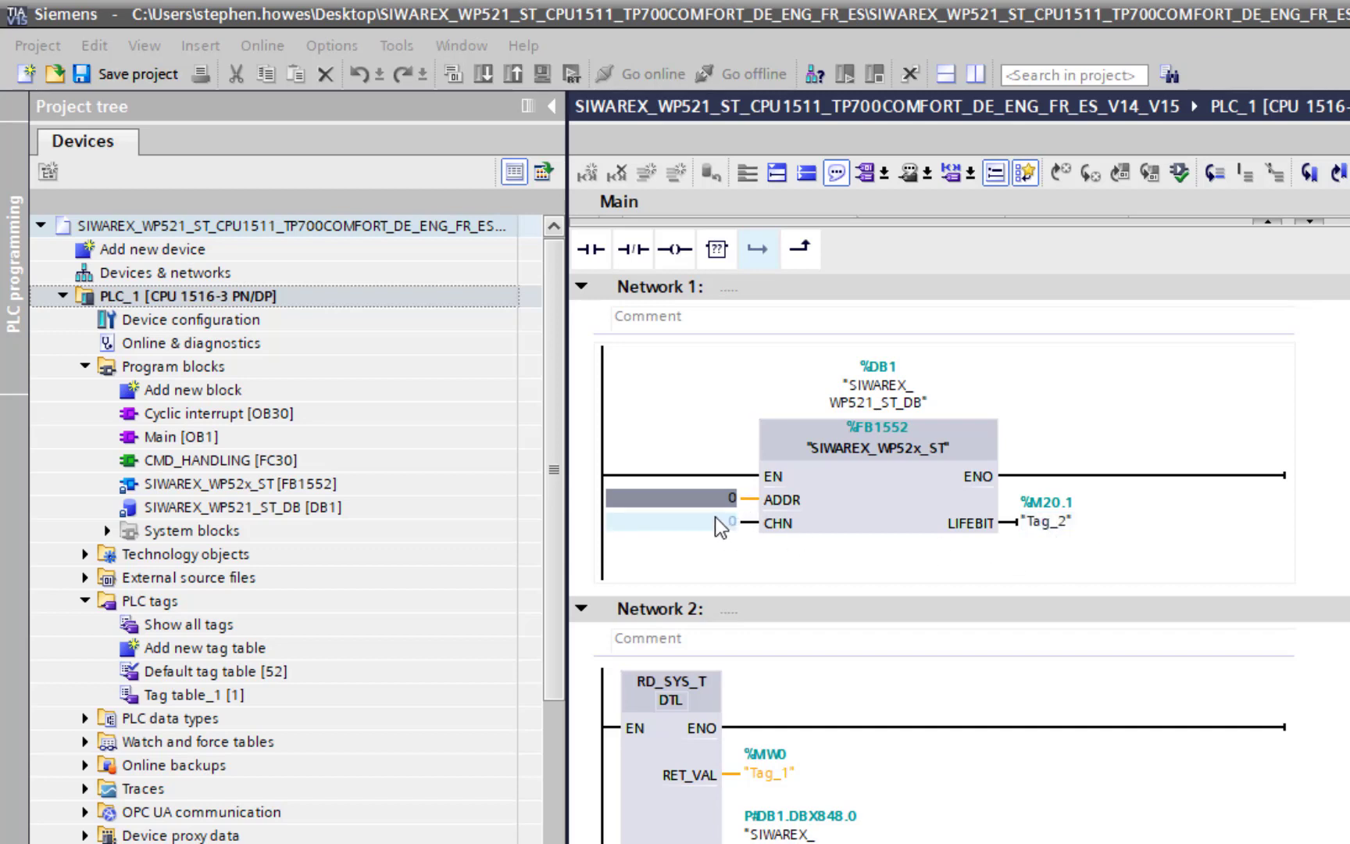
# - Open Devices & networks to see PLC_1 and HMI_1 linked over PN/IE_1
pyautogui.doubleClick(164, 272)
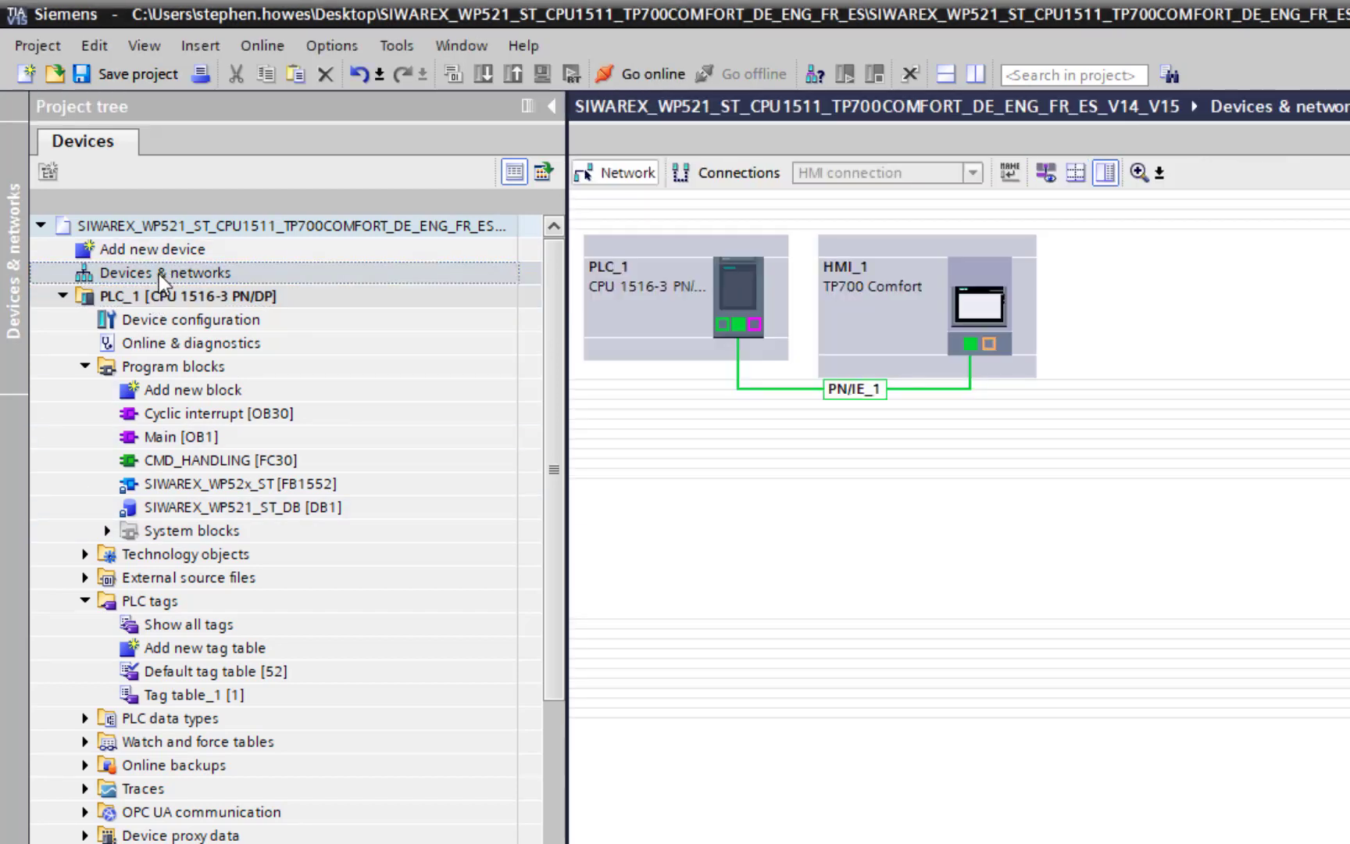
# - Open PLC_1's device view and review CPU 1516-3 PN/DP in Change device, leaving it unchanged
pyautogui.click(753, 278)
pyautogui.doubleClick(754, 278)
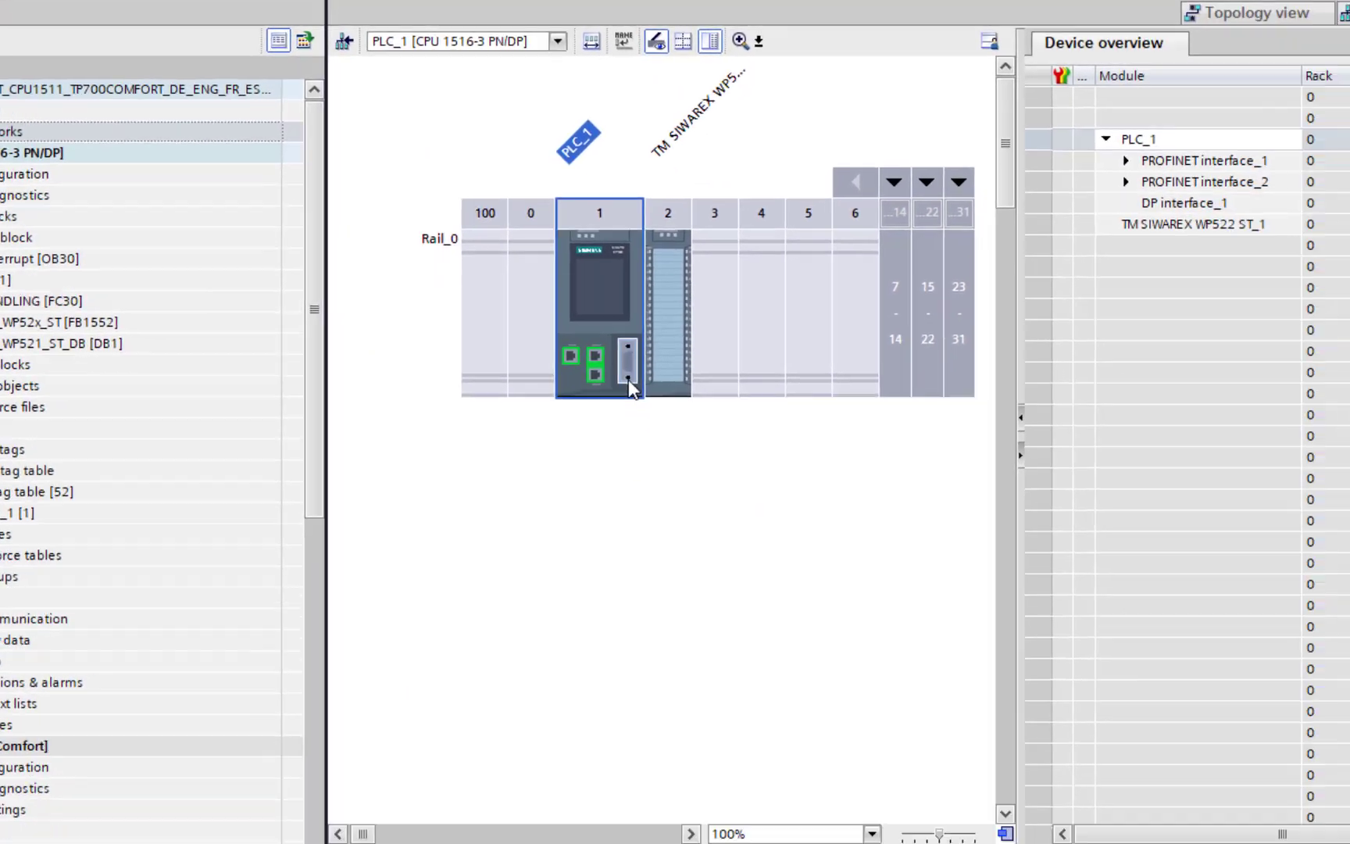
pyautogui.rightClick(632, 298)
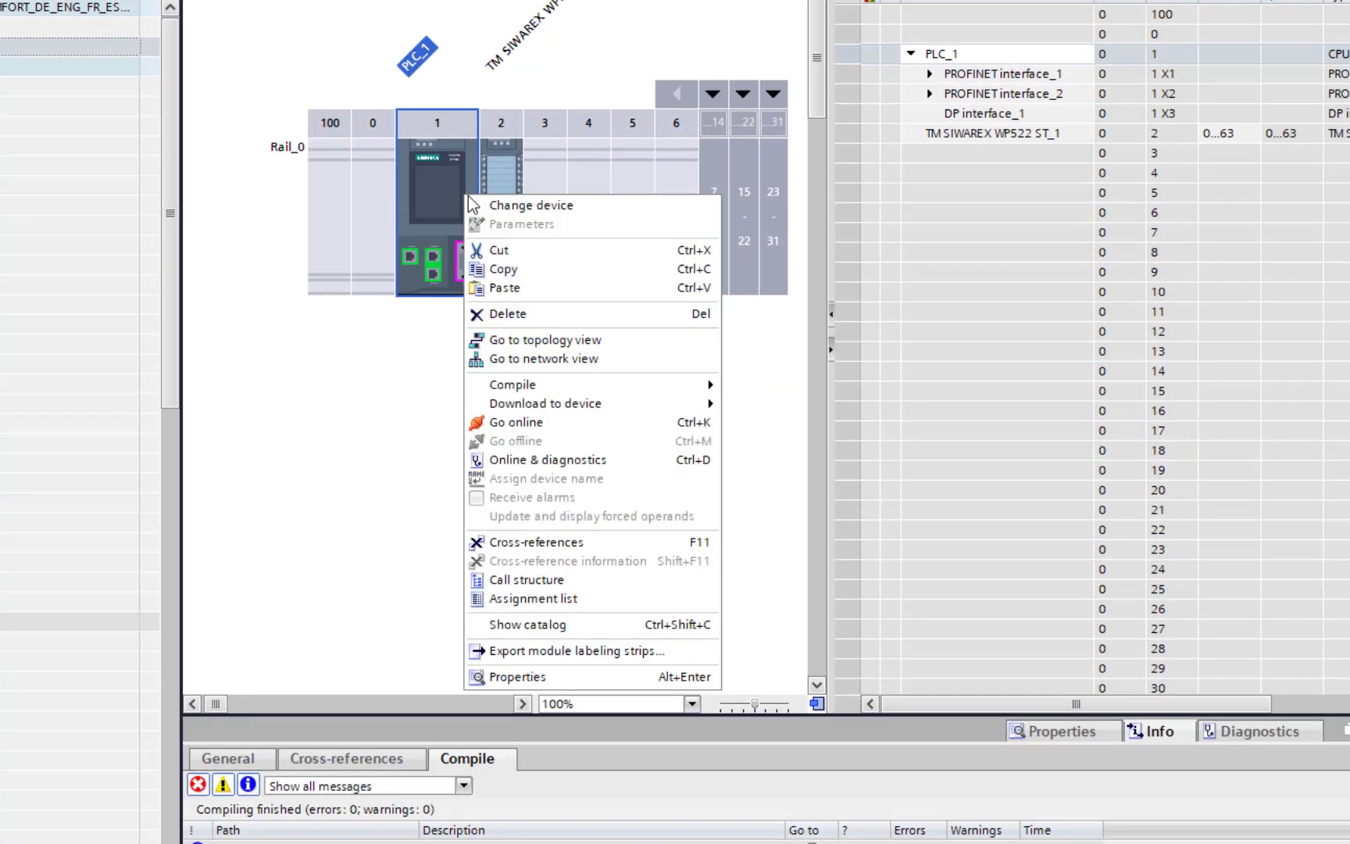
pyautogui.click(510, 209)
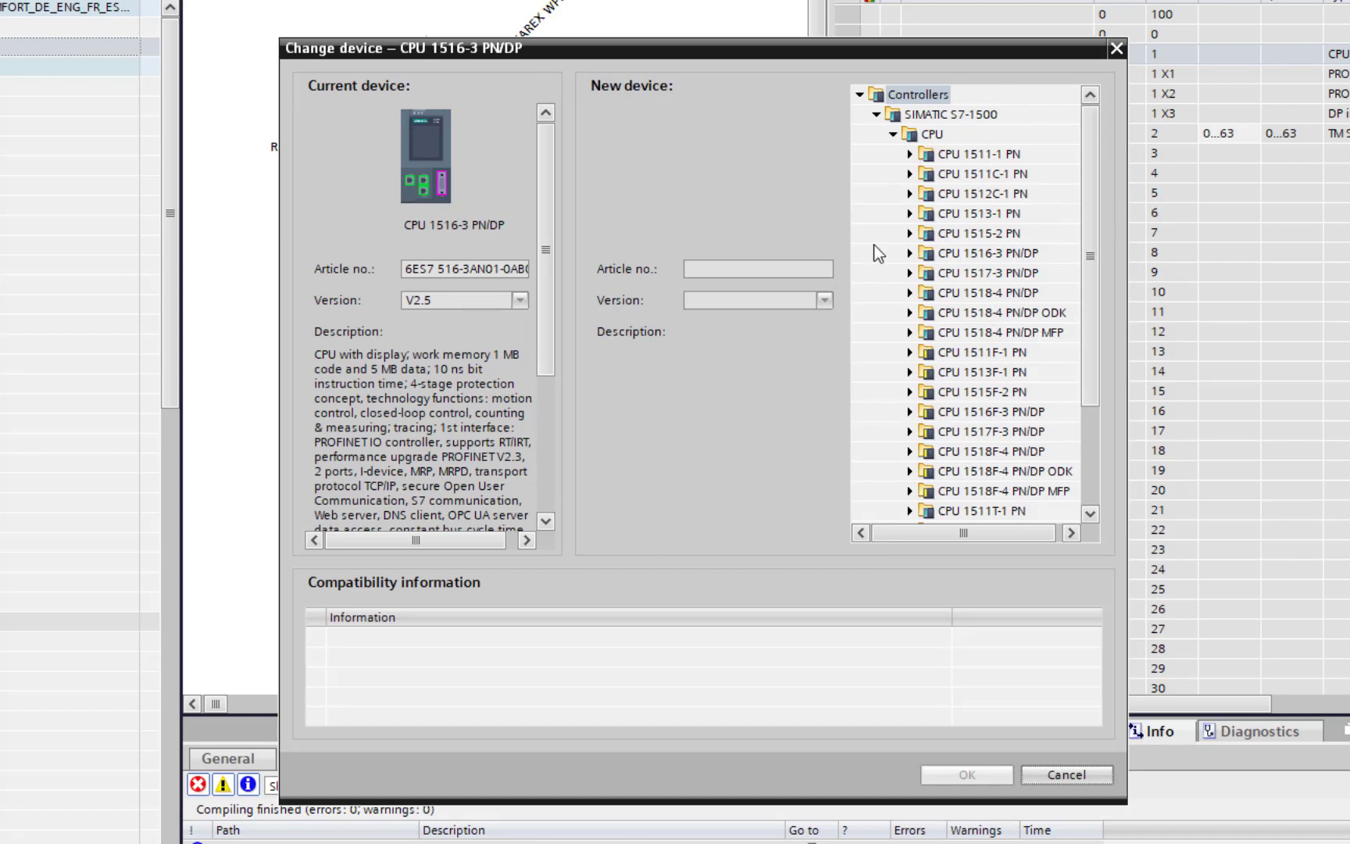
pyautogui.click(910, 253)
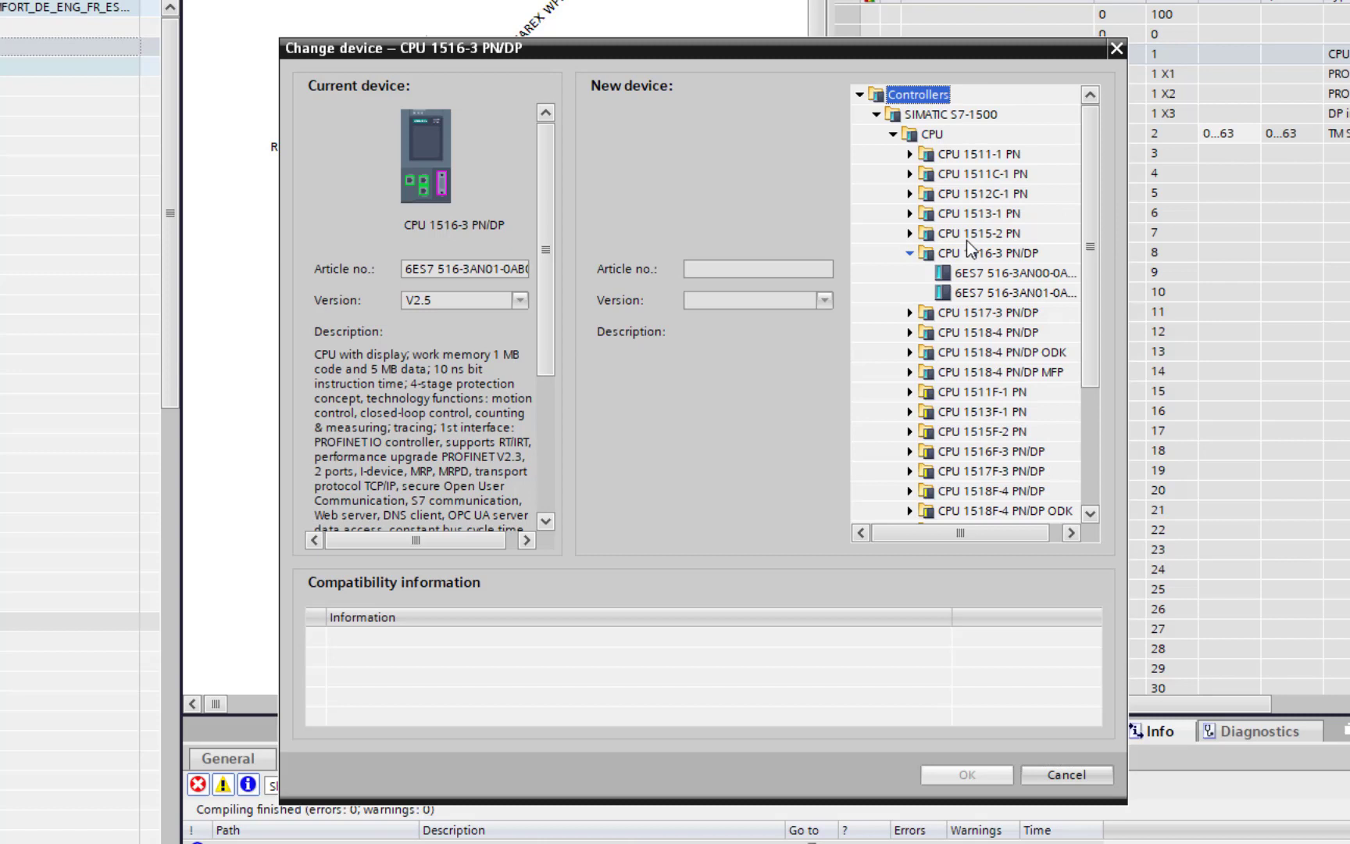
pyautogui.hscroll(1, 973, 532)
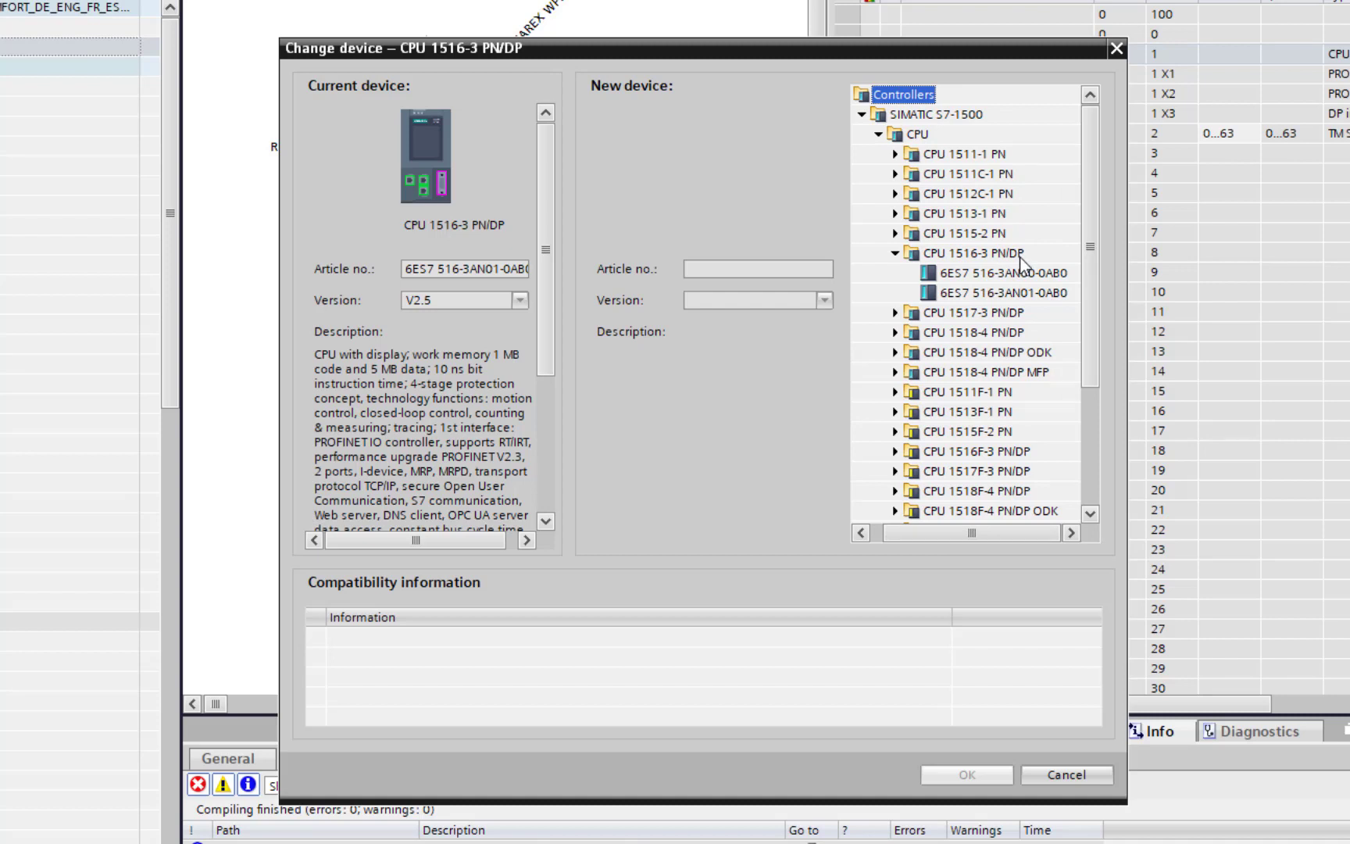
pyautogui.click(1117, 49)
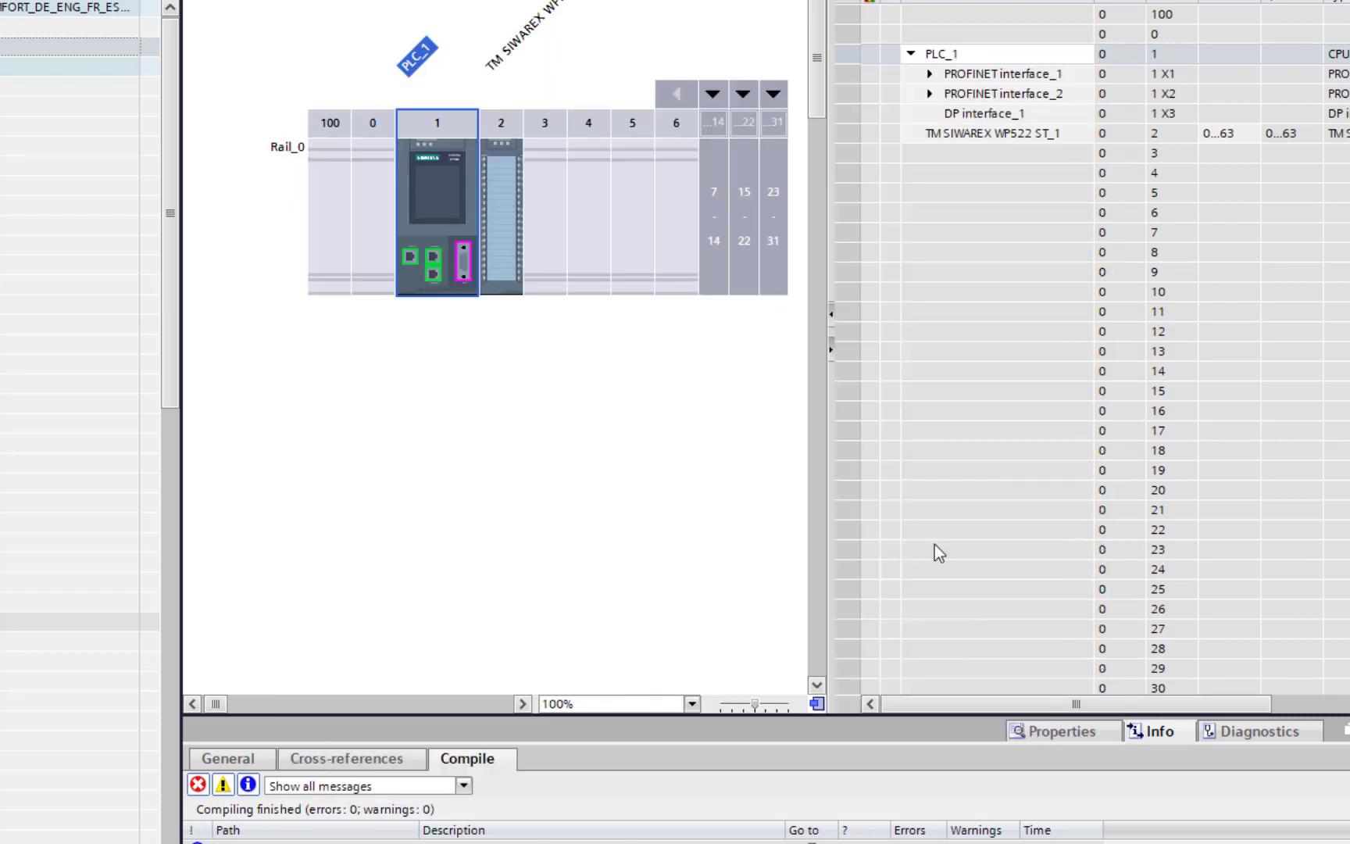
# - Select the TM SIWAREX WP522 module in slot 2 and pick the Siwarex Demo tag
pyautogui.click(505, 209)
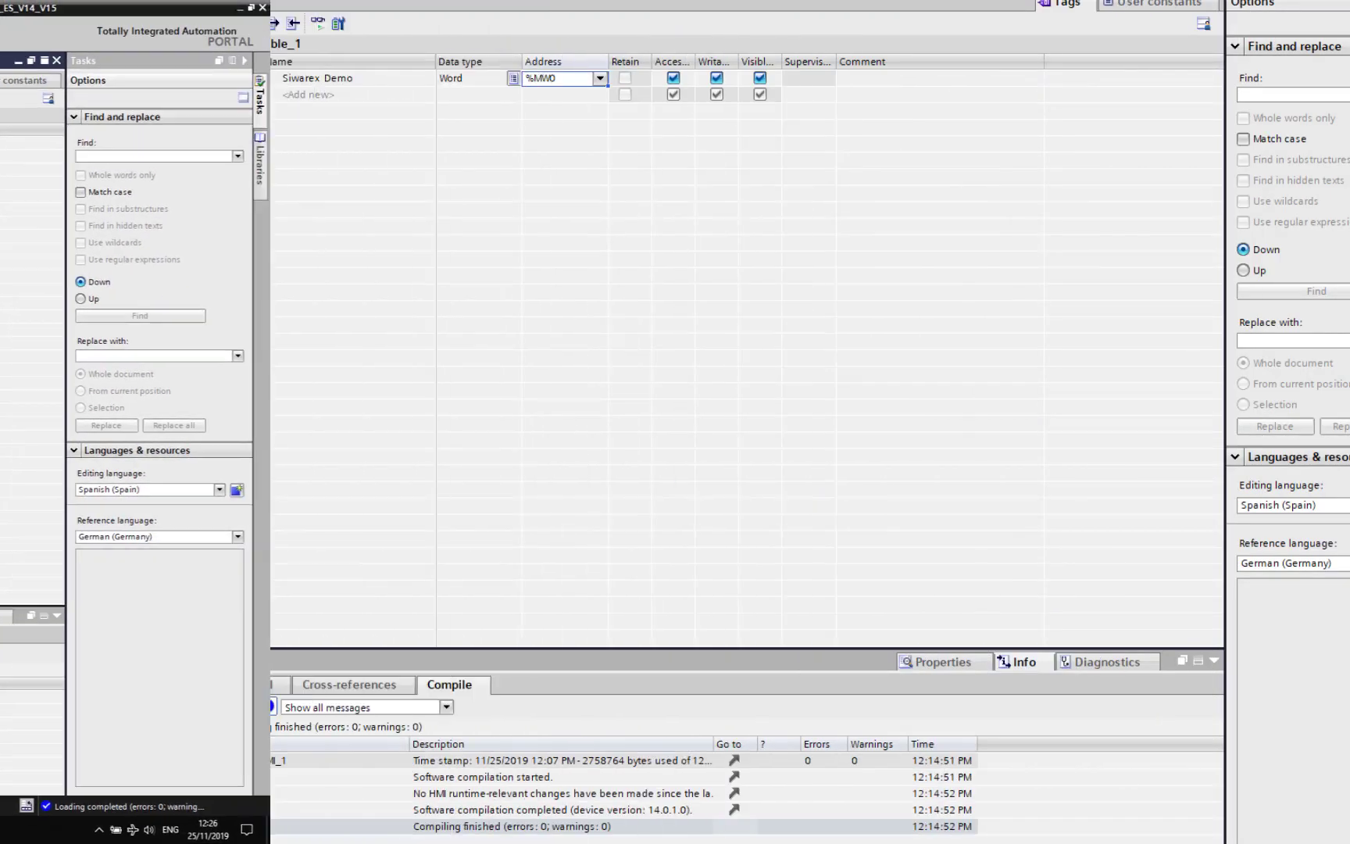
pyautogui.click(363, 78)
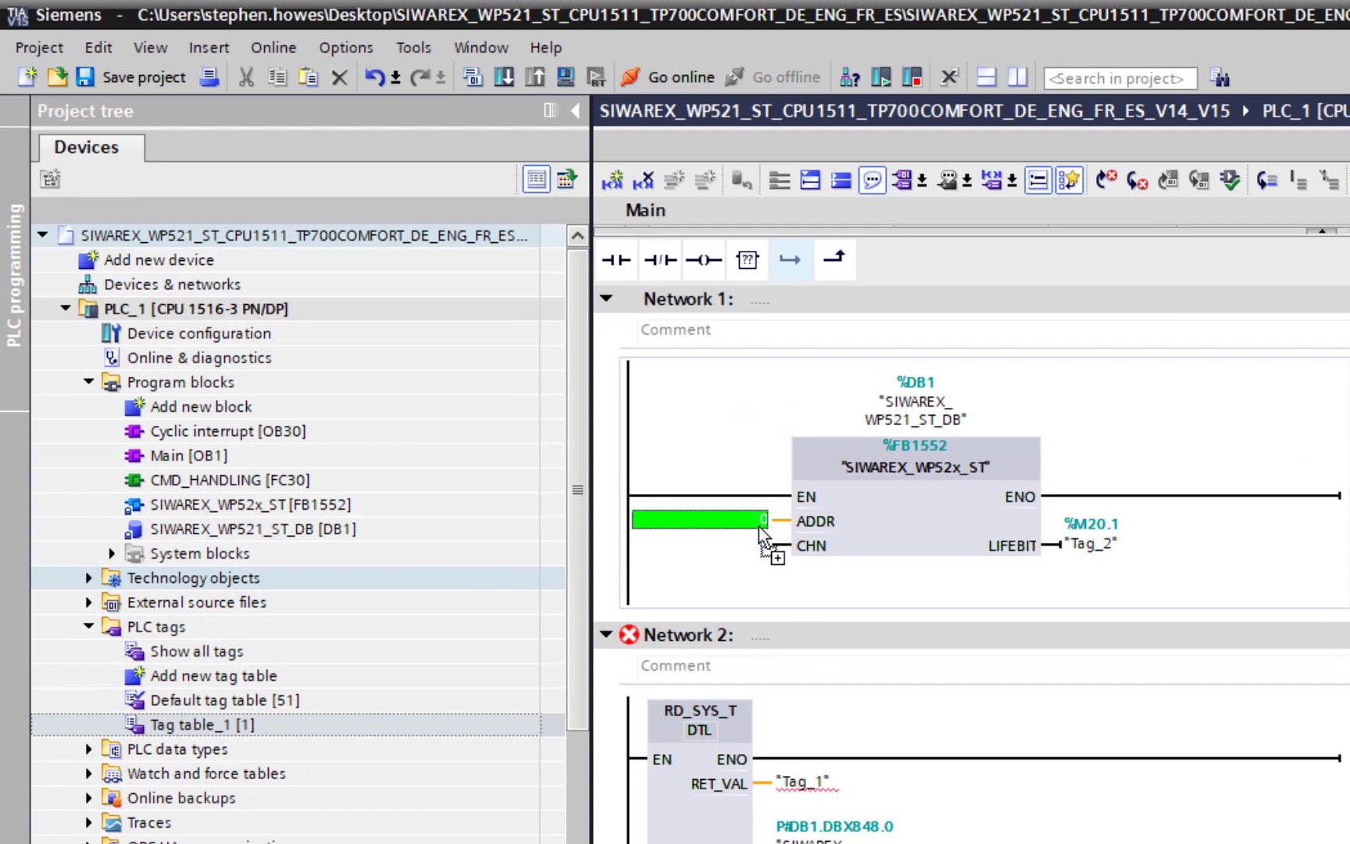
# - Wire %MW0 'Siwarex Demo' to FB1552's ADDR input, edit CHN, and download to PLC_1
pyautogui.moveTo(758, 527); pyautogui.dragTo(759, 527)
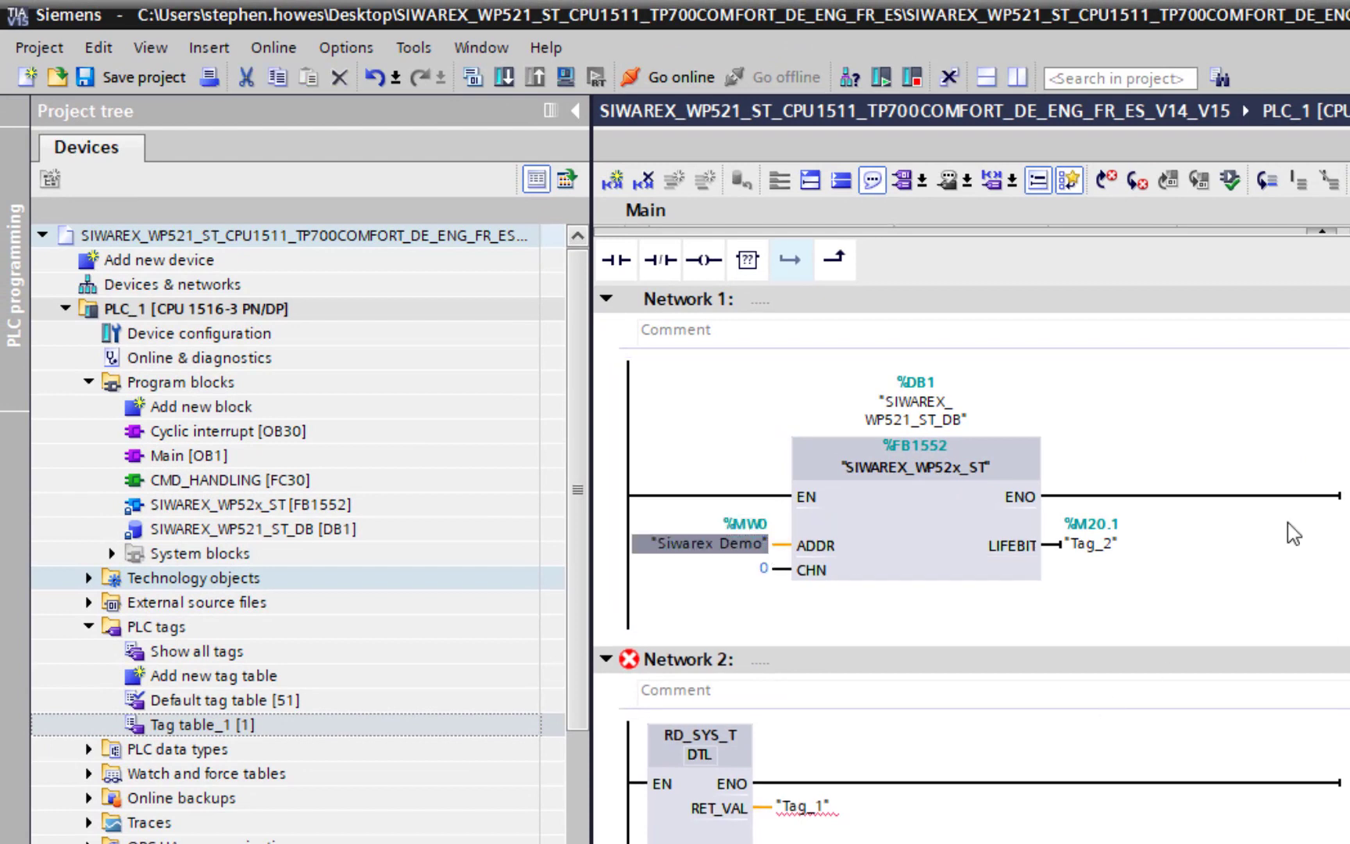
pyautogui.click(762, 568)
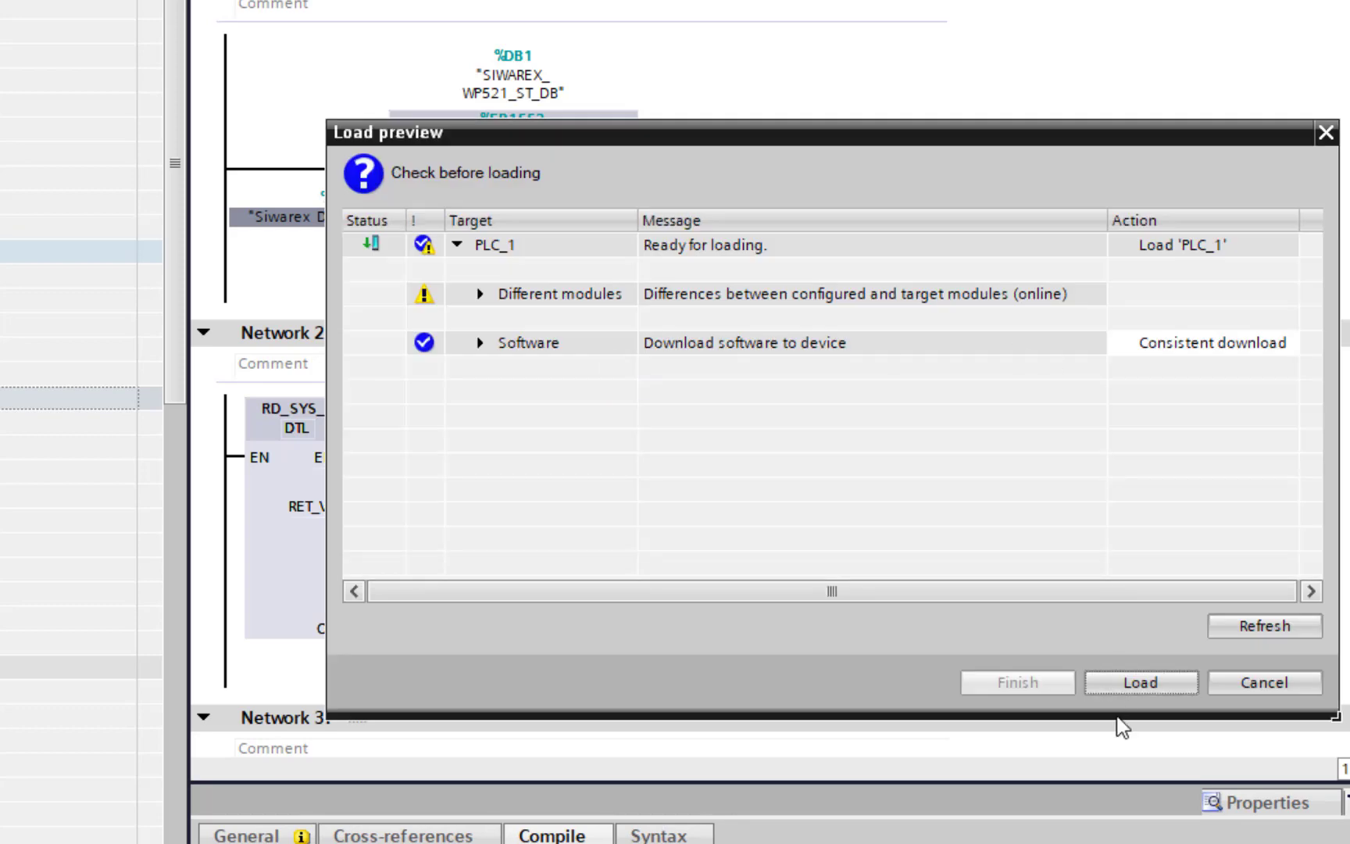
pyautogui.click(1136, 682)
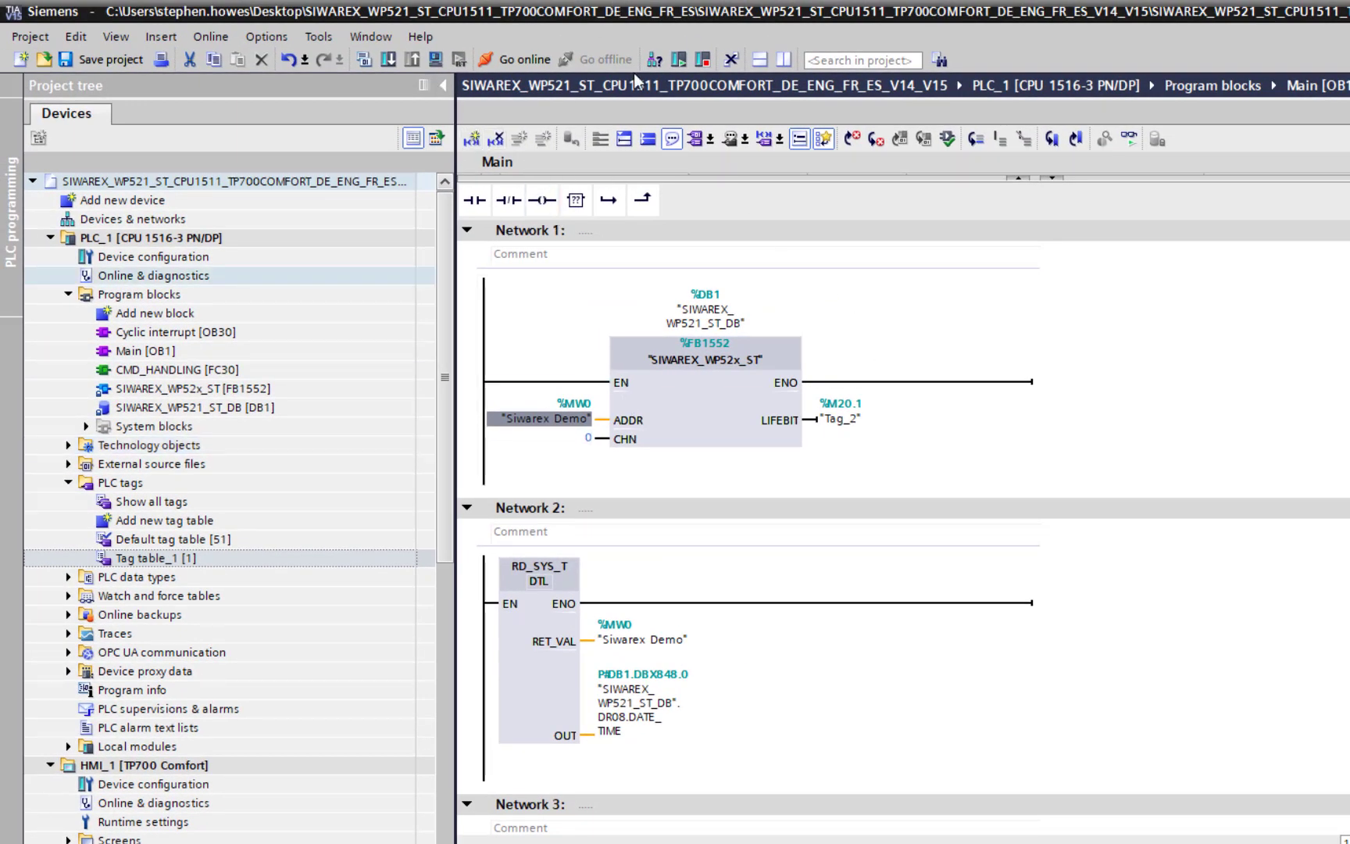
# - Monitor Main [OB1] live, with ADDR at 16#0000 and LIFEBIT %M20.1 toggling, then select SIWAREX_WP521_ST_DB
pyautogui.click(1128, 139)
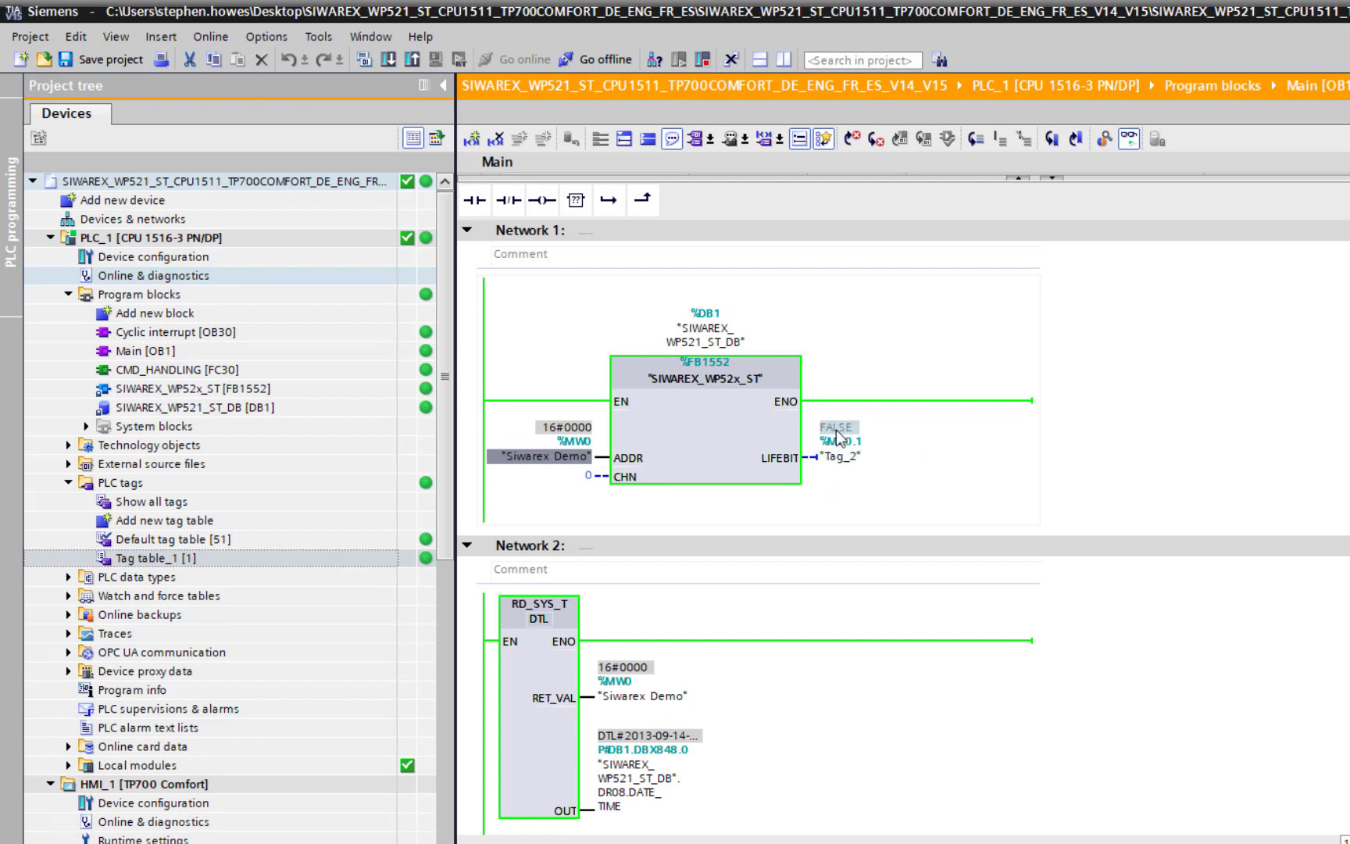
pyautogui.moveTo(846, 473)
pyautogui.moveTo(838, 439)
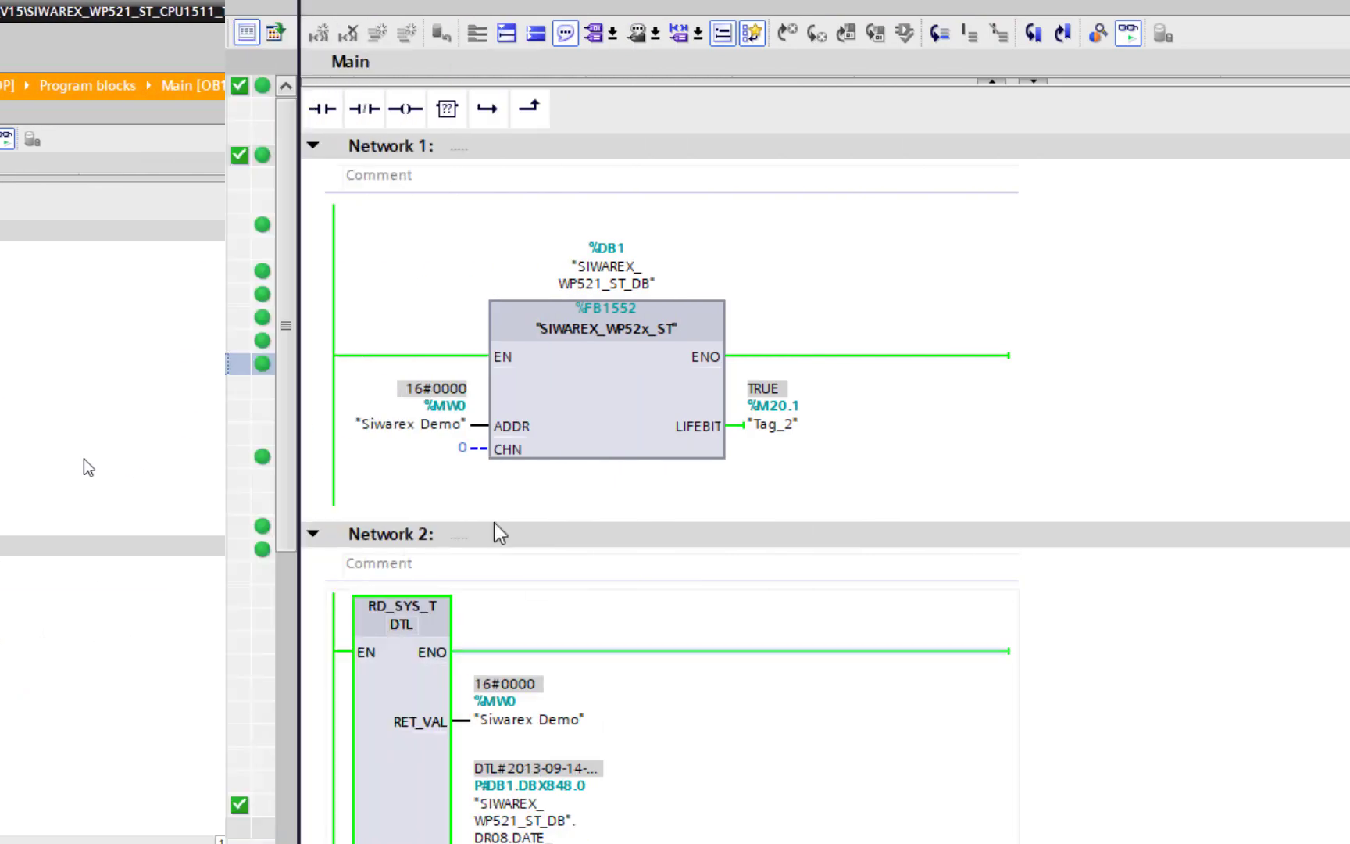
pyautogui.click(234, 407)
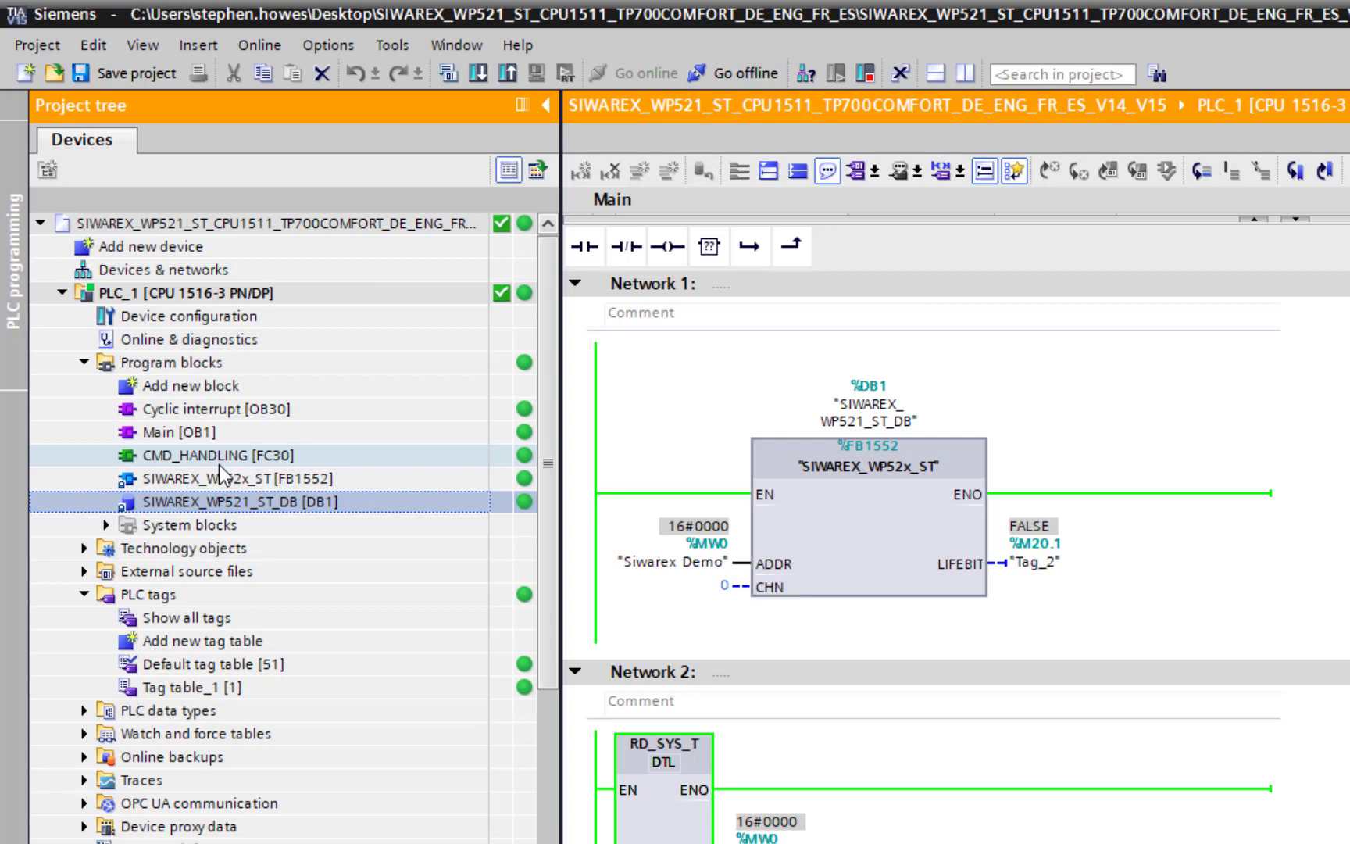
# - View the CMD_HANDLING [FC30] SCL code, then open Cyclic interrupt [OB30] and its FC30 call
pyautogui.click(242, 457)
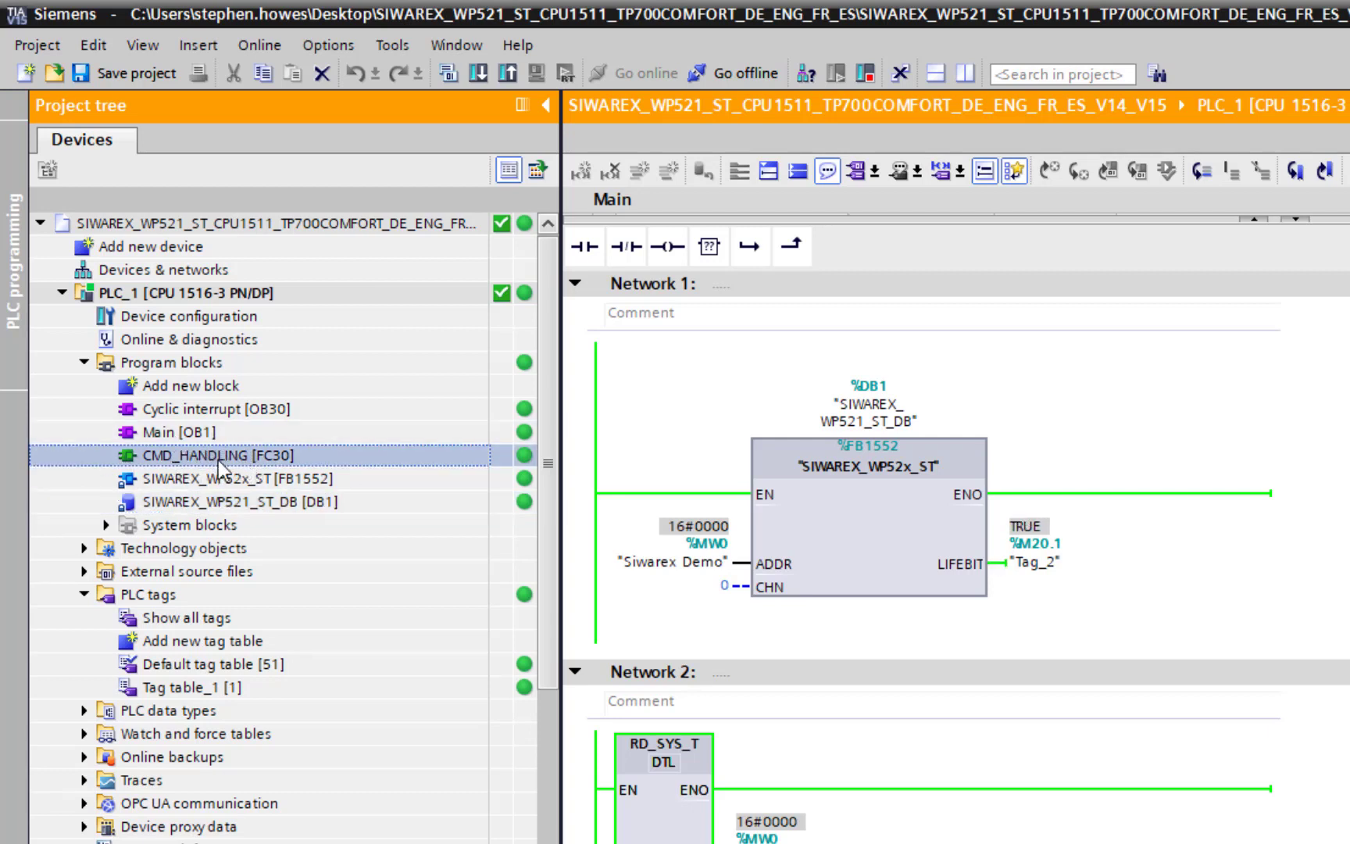
pyautogui.doubleClick(150, 459)
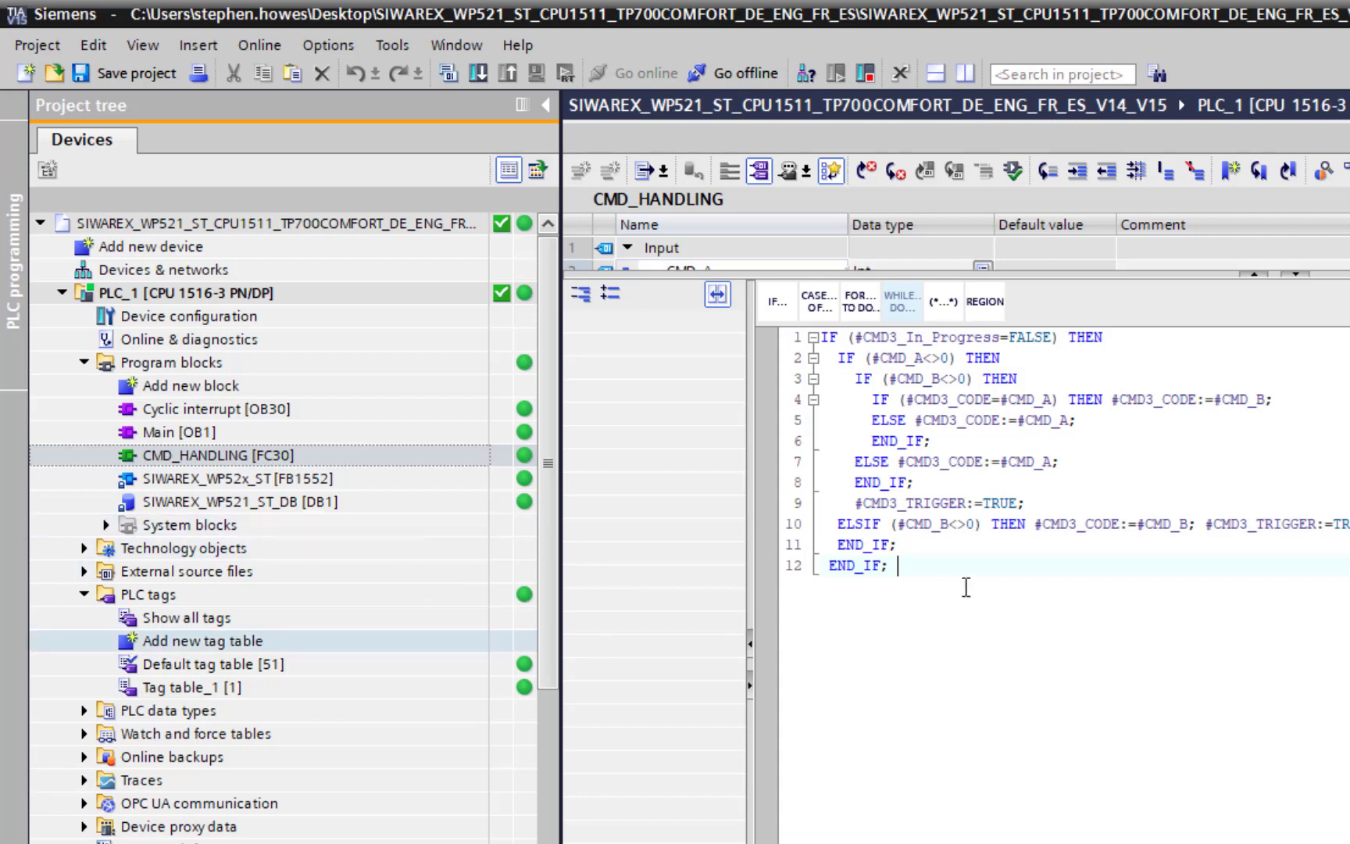
pyautogui.doubleClick(207, 414)
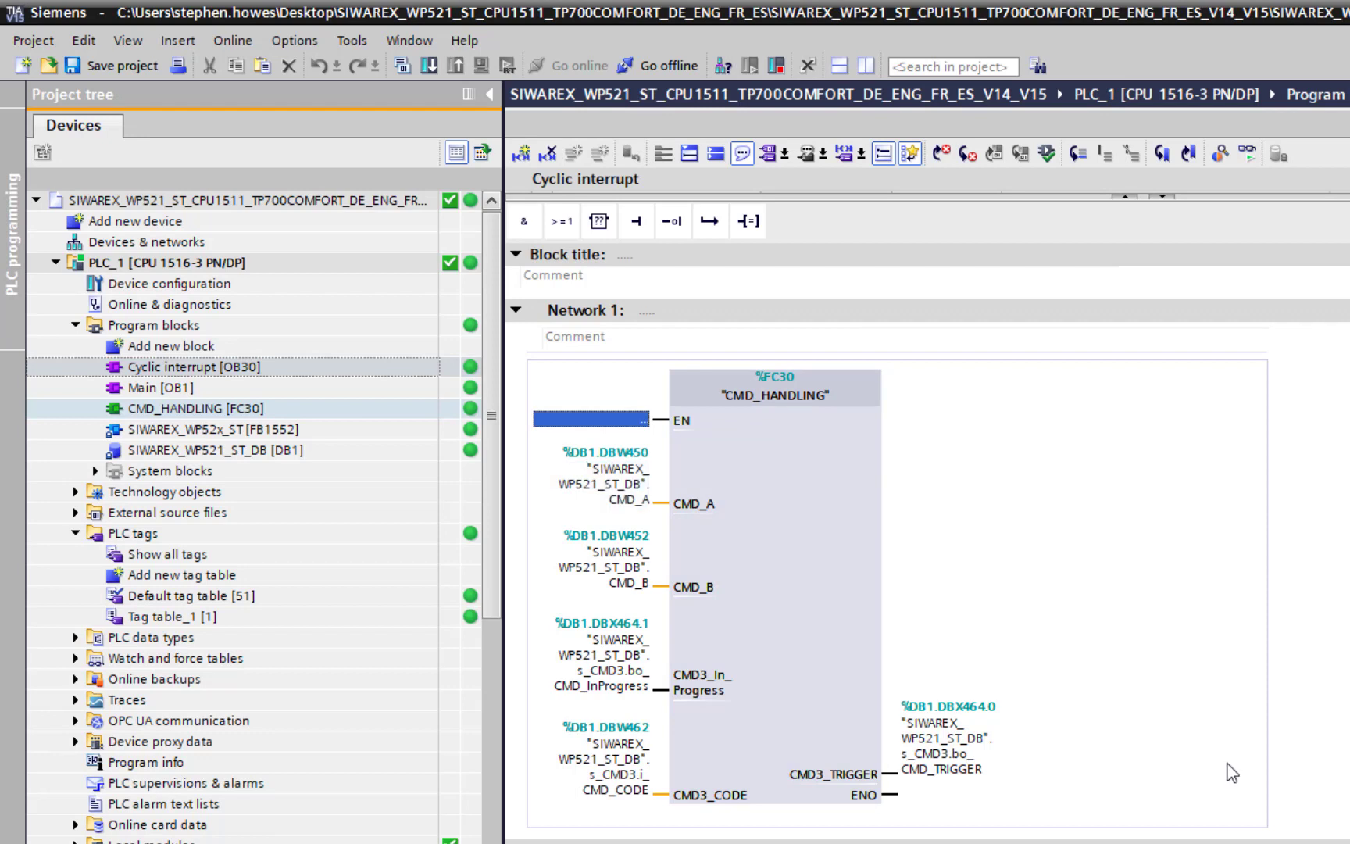
# - Open CMD_HANDLING [FC30] to show its 12 SCL lines setting CMD3_CODE and CMD3_TRIGGER
pyautogui.click(818, 451)
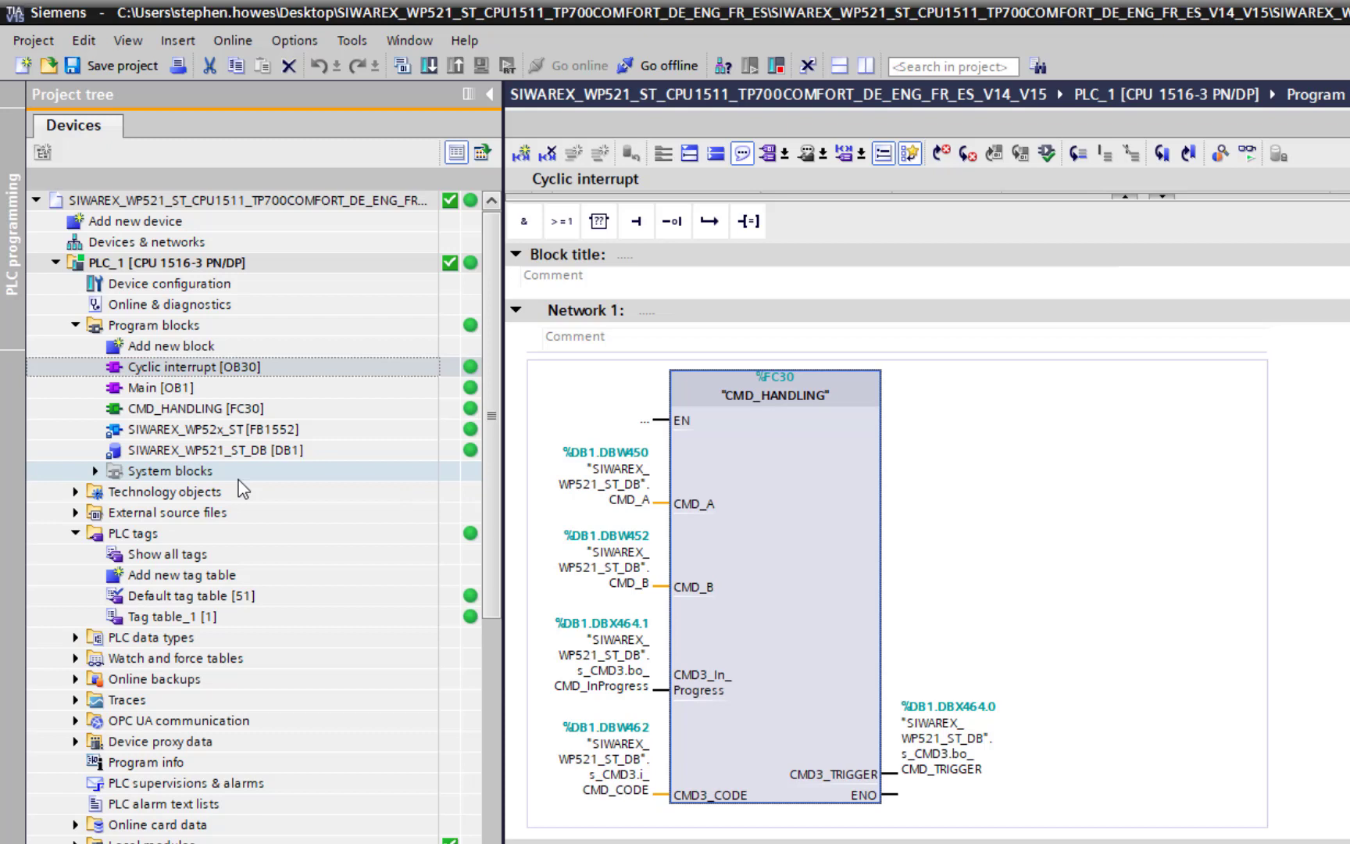
pyautogui.click(245, 414)
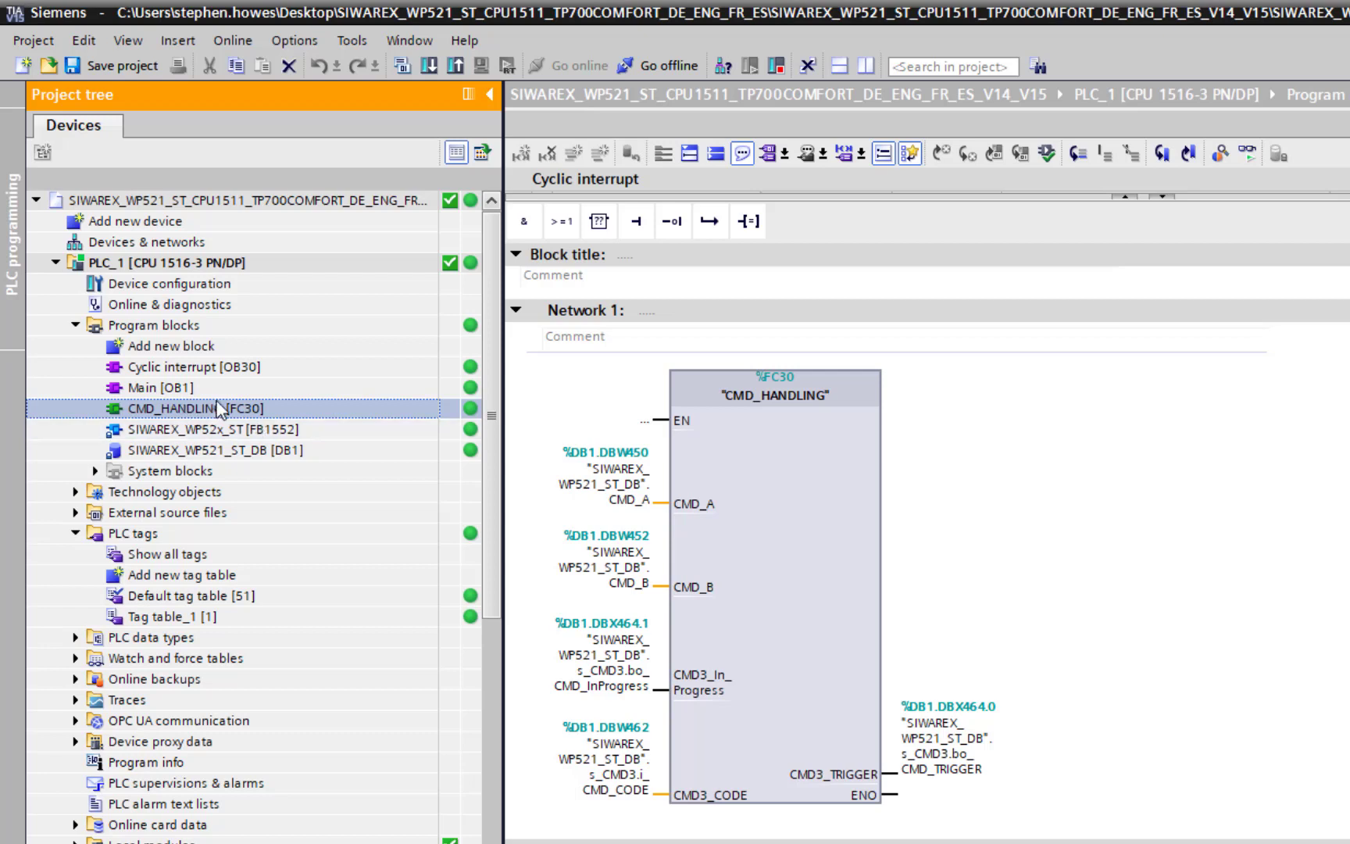
pyautogui.doubleClick(260, 420)
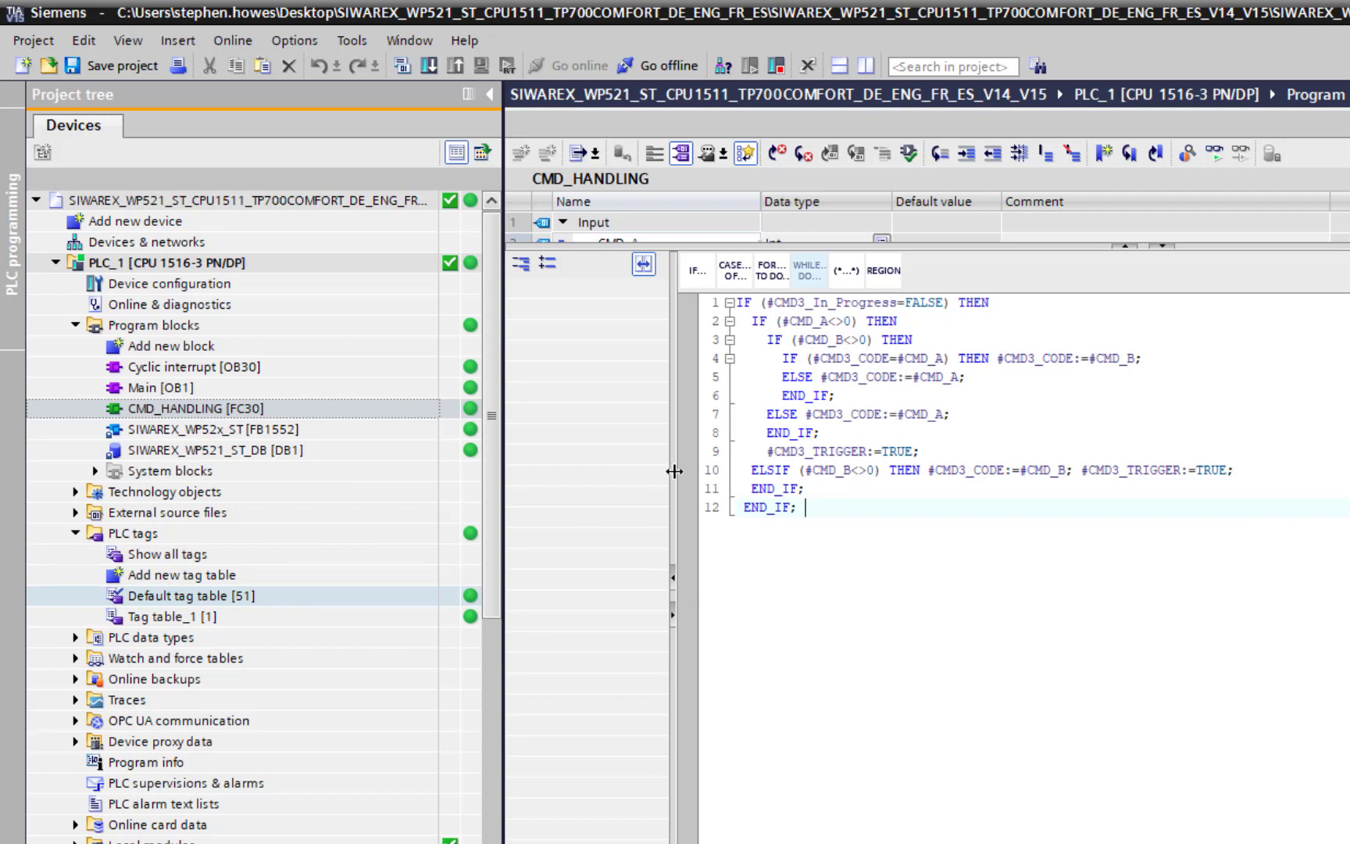
# - Simulate the HMI_1 TP700 Comfort panel and dismiss the too-many-tags warning
pyautogui.moveTo(675, 467); pyautogui.dragTo(702, 471)
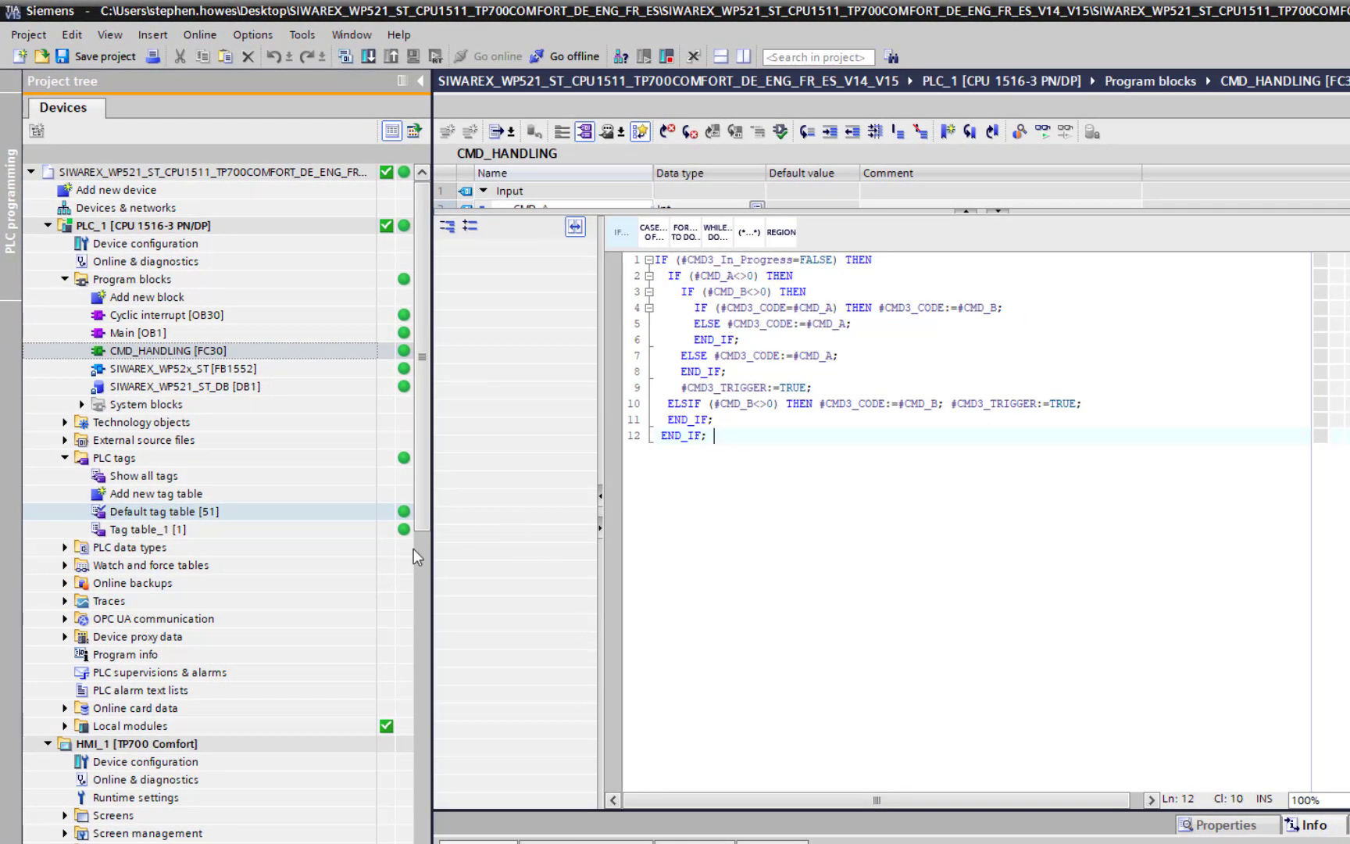
pyautogui.click(151, 747)
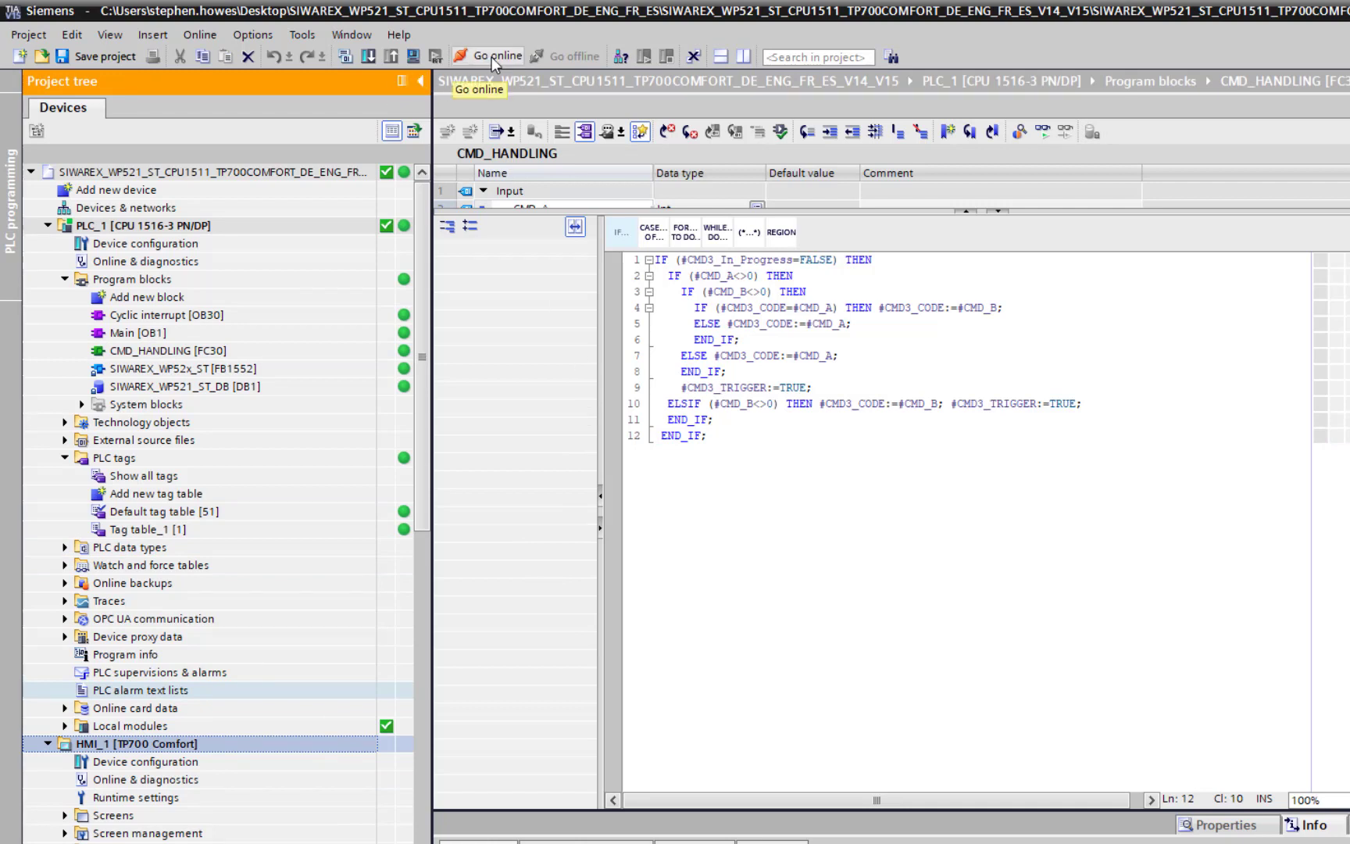
pyautogui.click(413, 58)
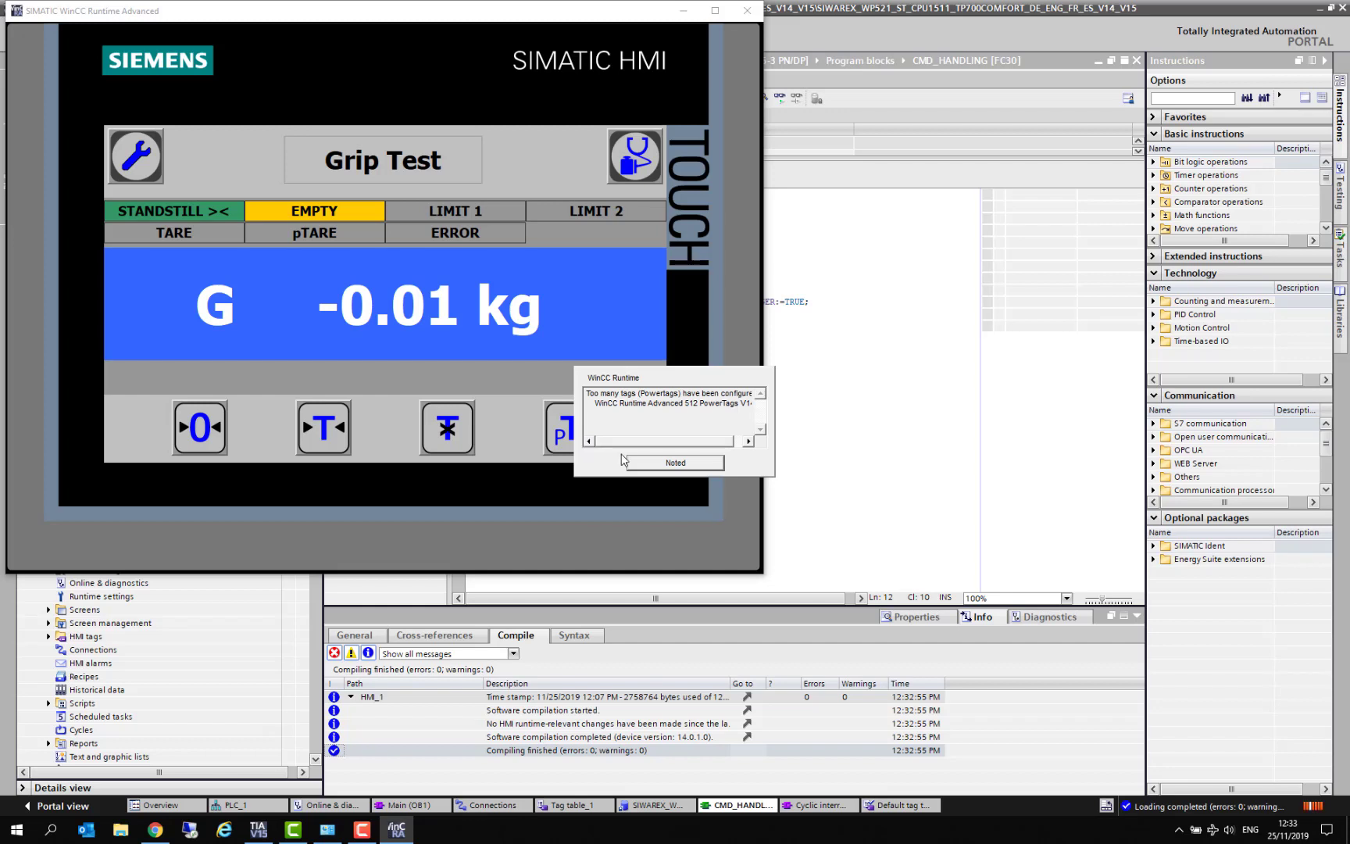
pyautogui.click(636, 464)
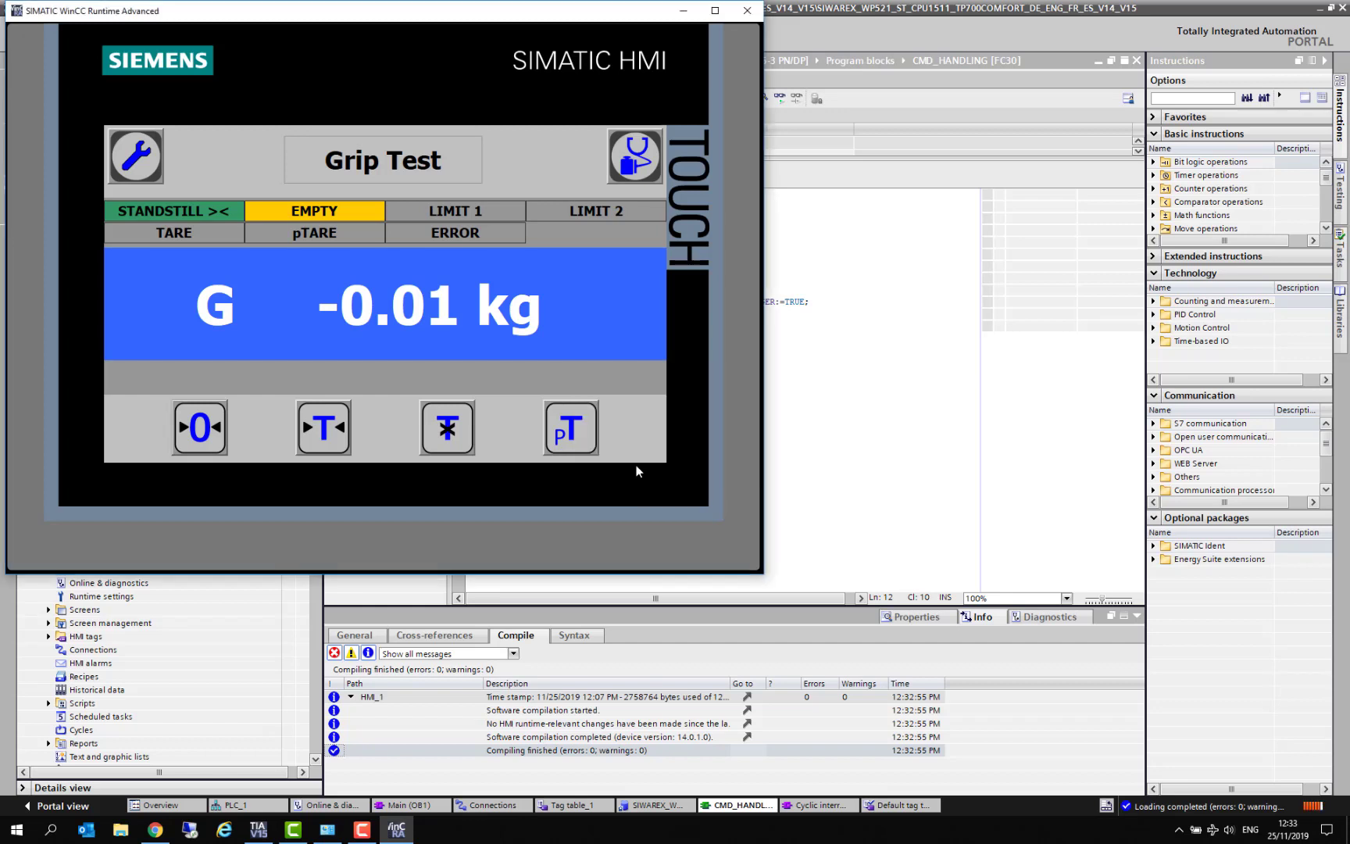
pyautogui.click(16, 834)
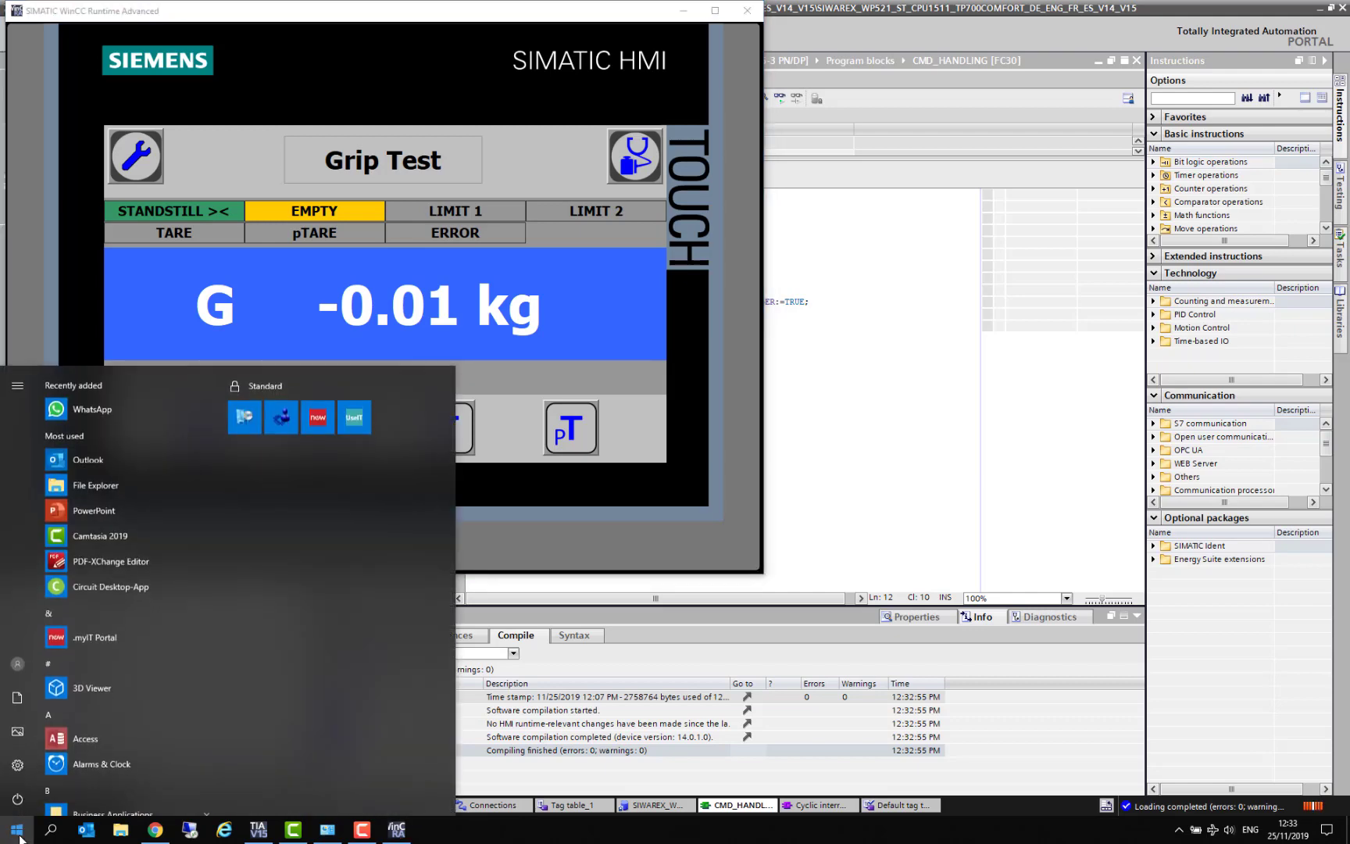
pyautogui.write('pg')
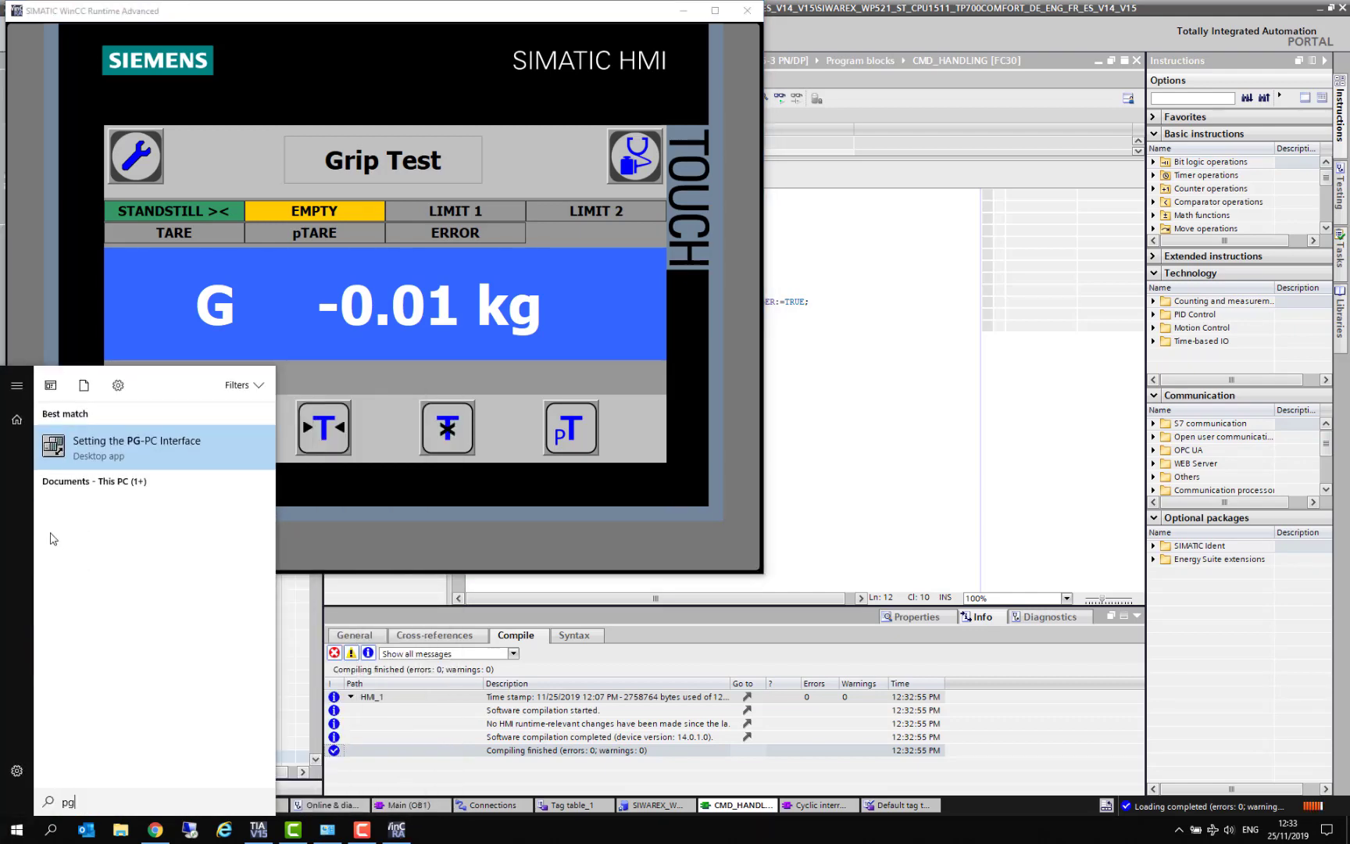
pyautogui.click(103, 452)
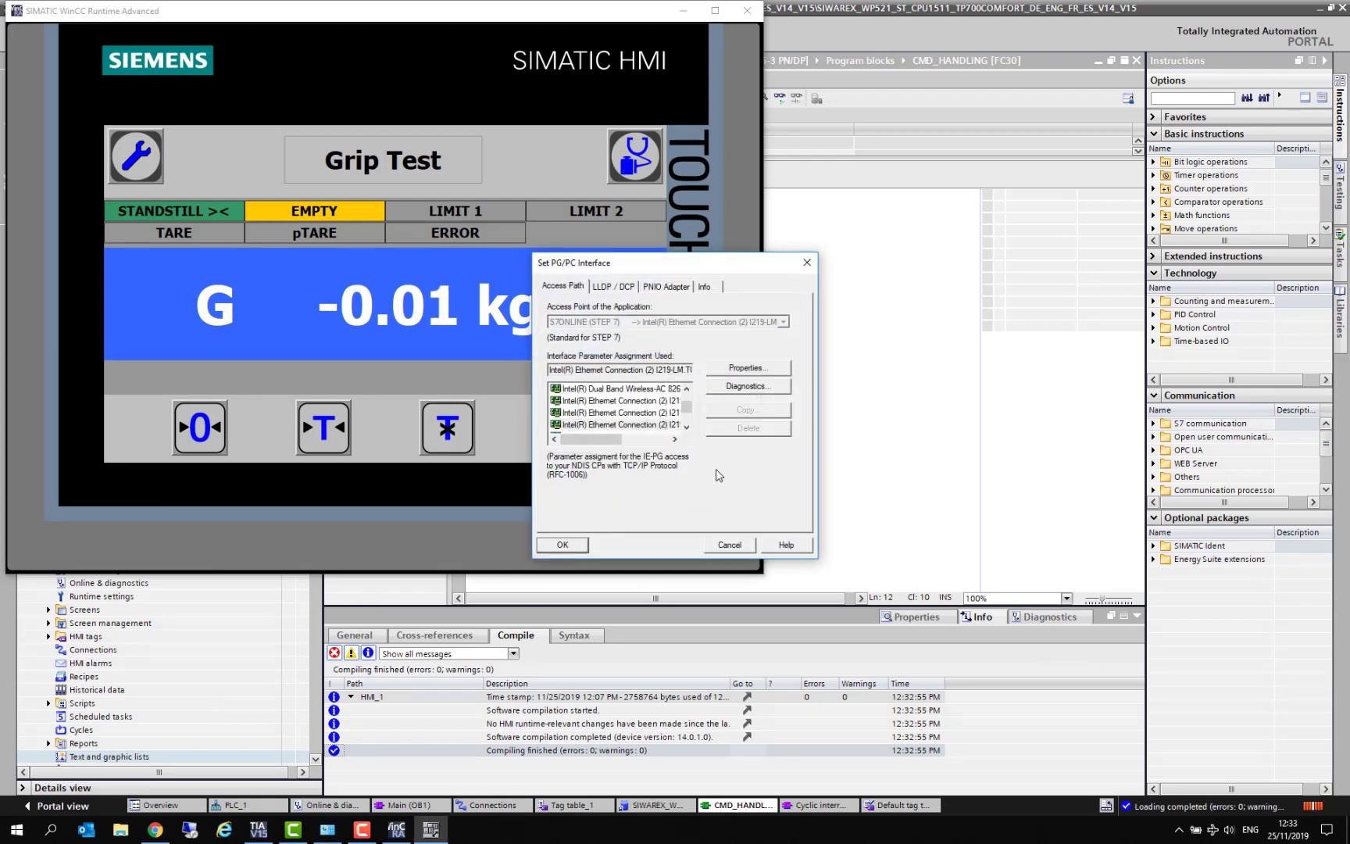
pyautogui.moveTo(595, 439); pyautogui.dragTo(612, 441)
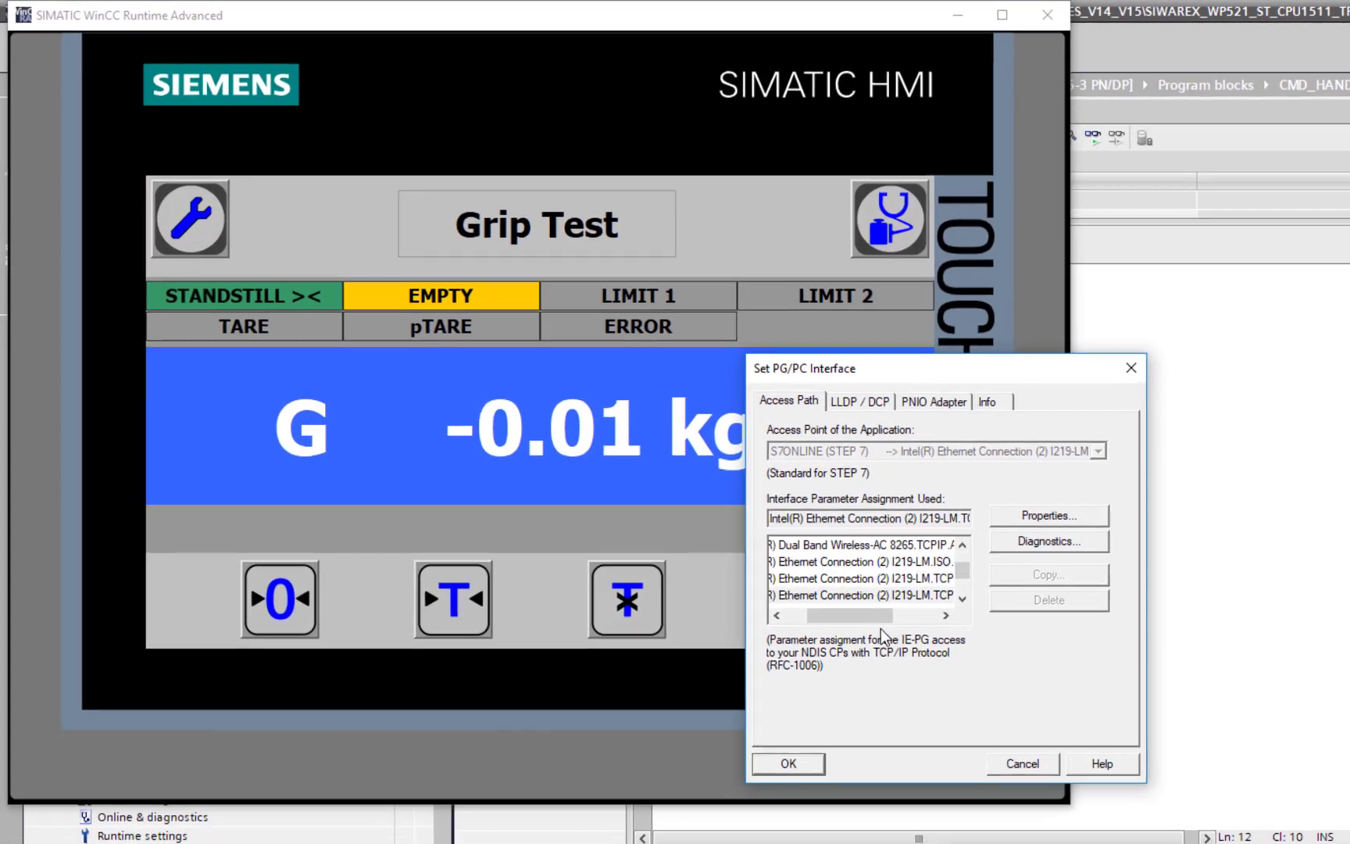
pyautogui.moveTo(882, 630); pyautogui.dragTo(923, 636)
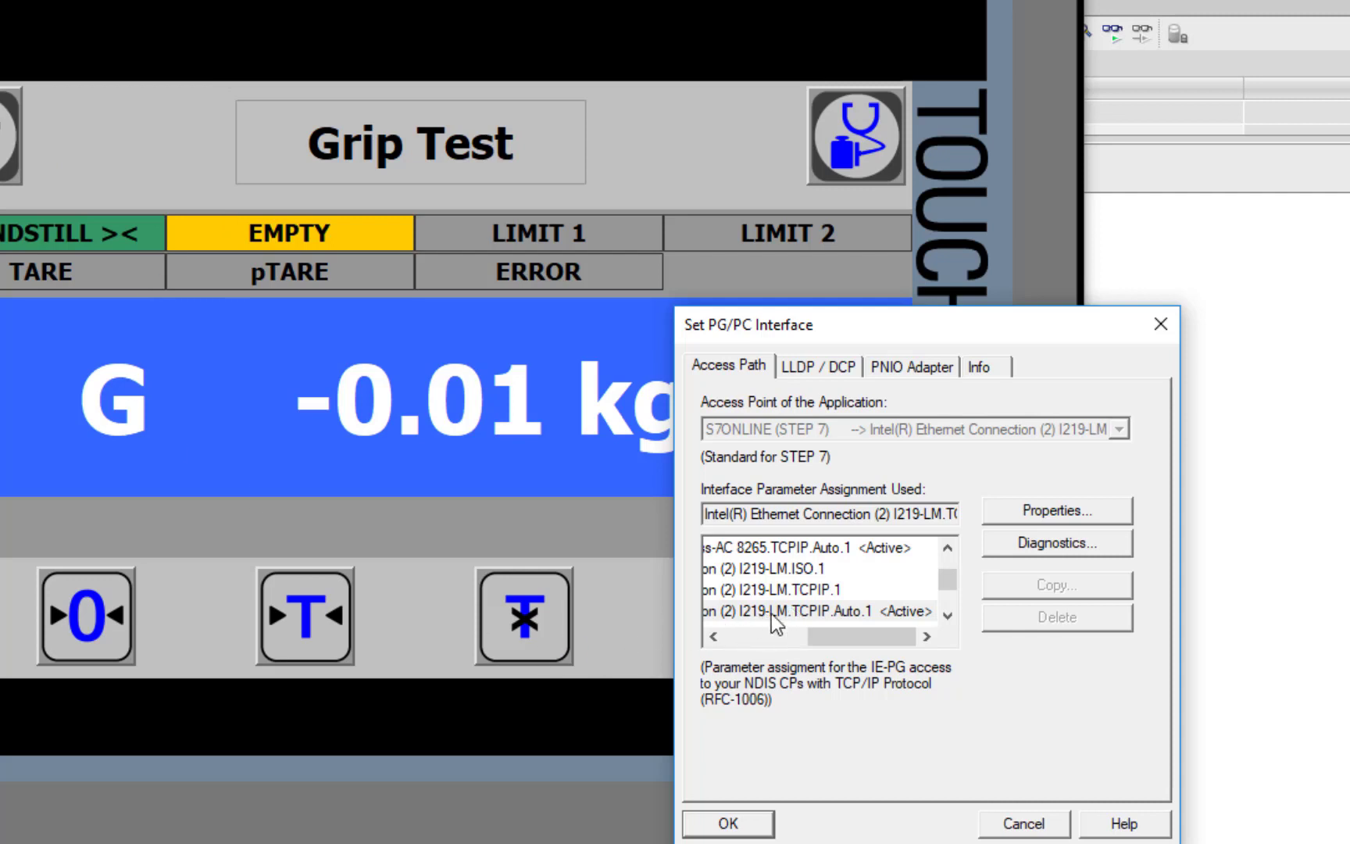
pyautogui.moveTo(847, 639); pyautogui.dragTo(888, 660)
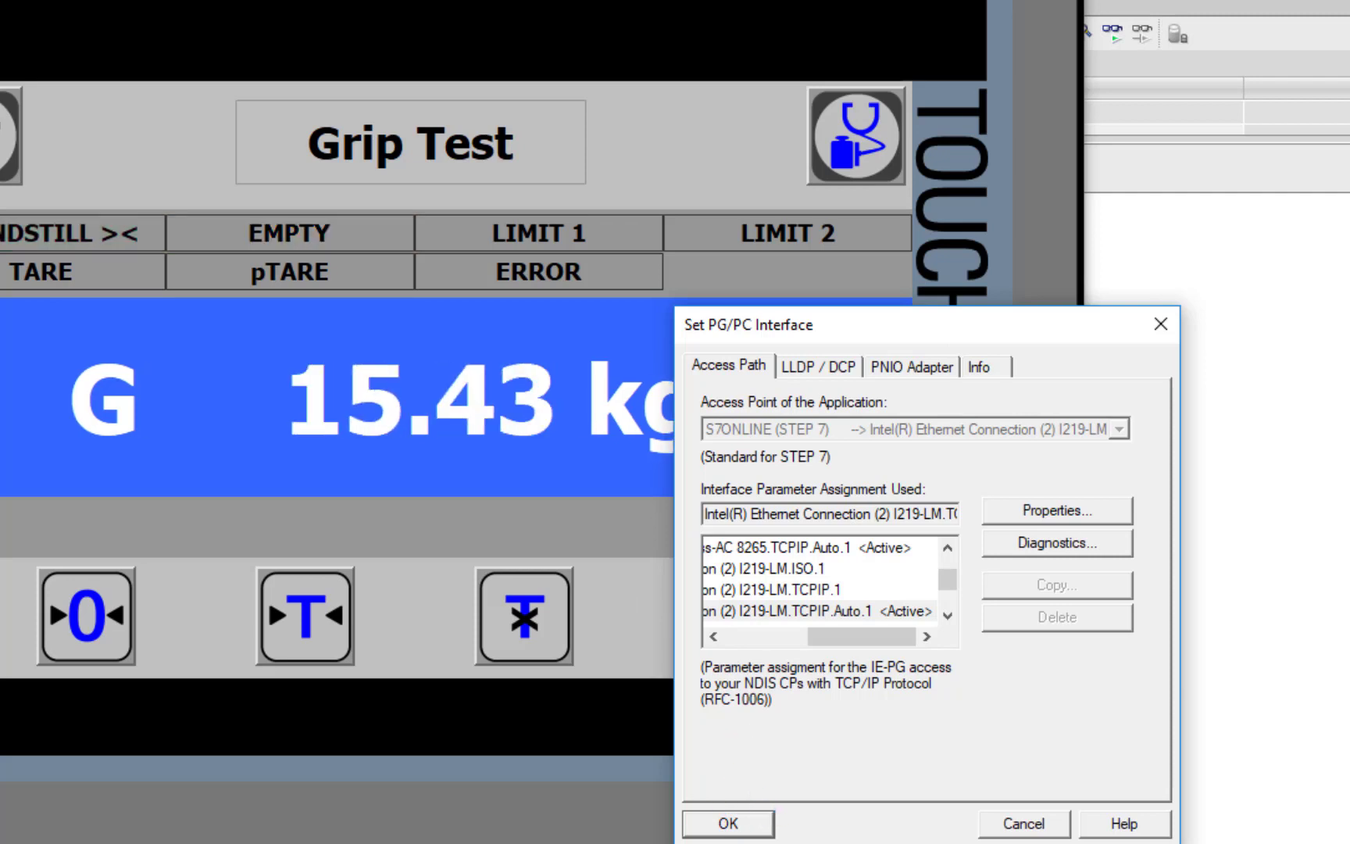
pyautogui.press('Return')
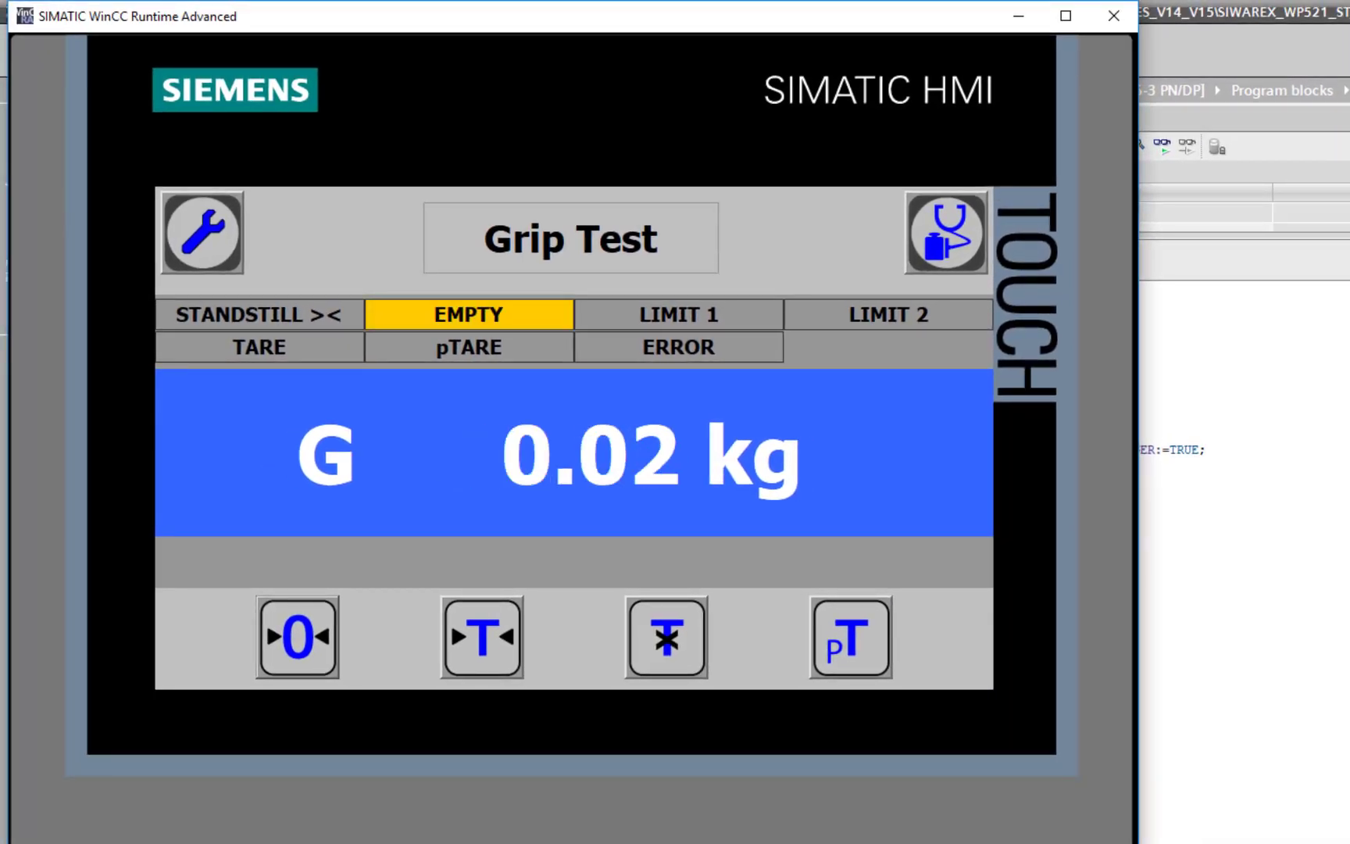
# - Go through the wrench menu and 2.0 Diagnostics to the 2.3 Load trend screen
pyautogui.click(208, 251)
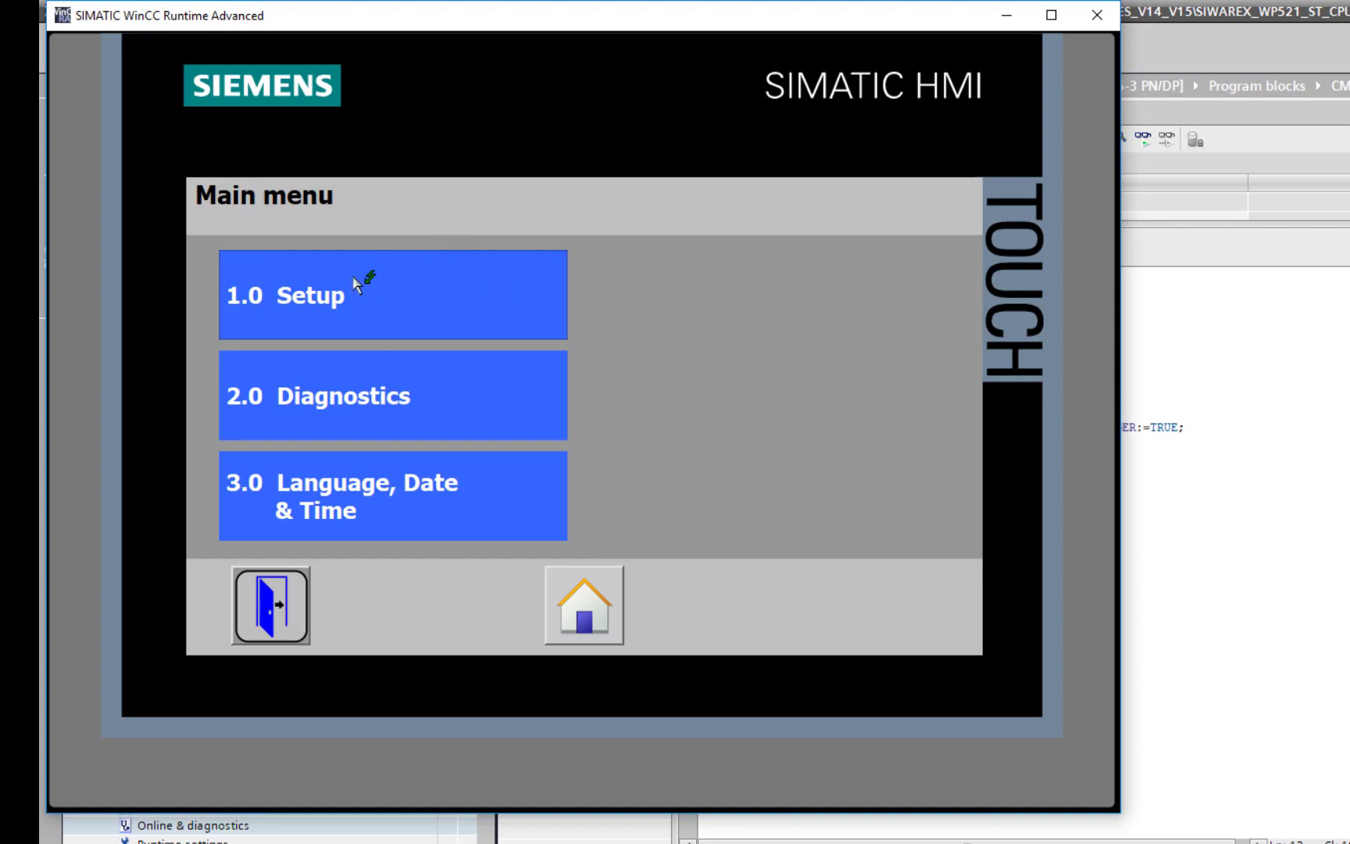
pyautogui.click(383, 400)
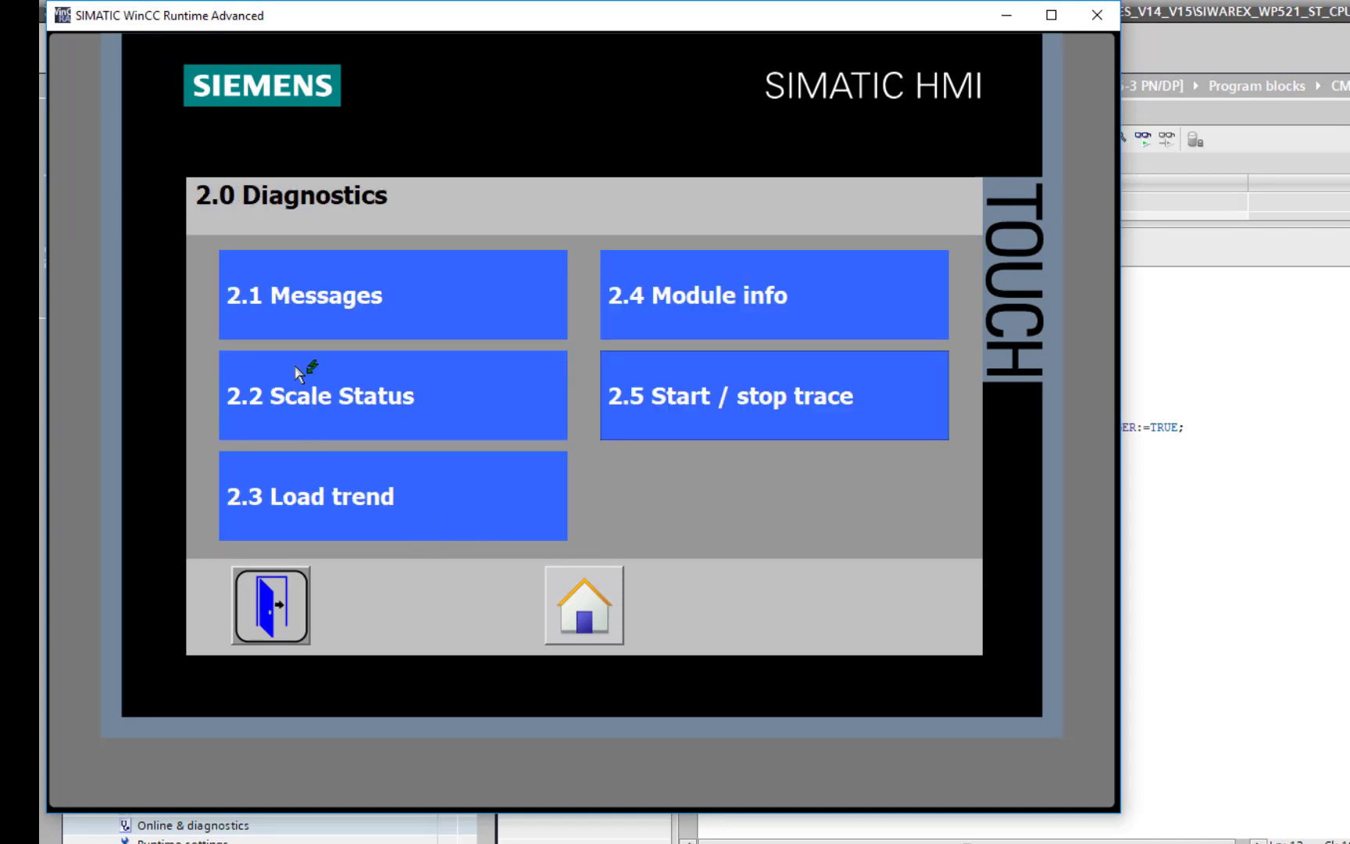
pyautogui.click(378, 504)
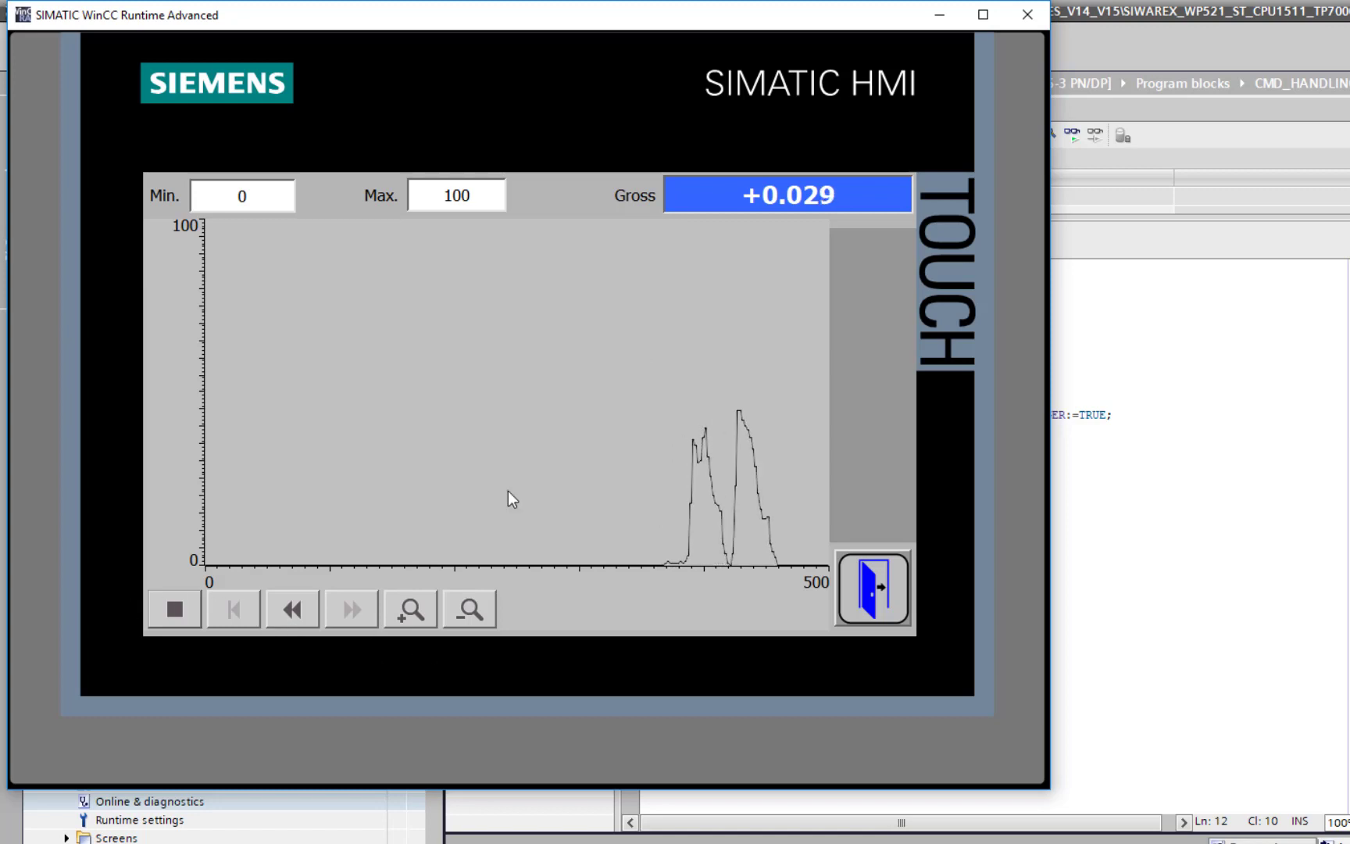
# - Stop the WinCC Runtime simulation and open Devices & networks
pyautogui.click(1027, 14)
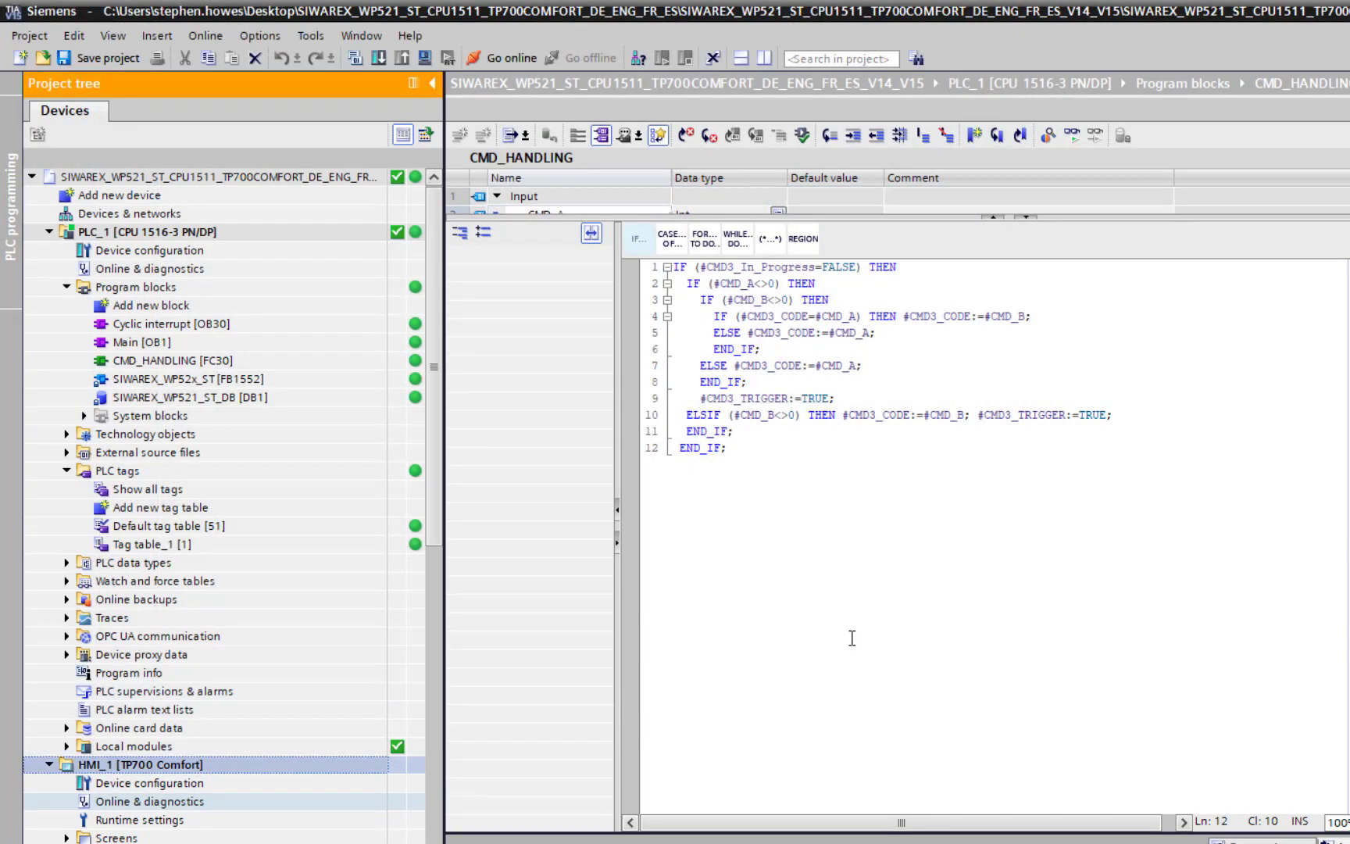
pyautogui.click(127, 216)
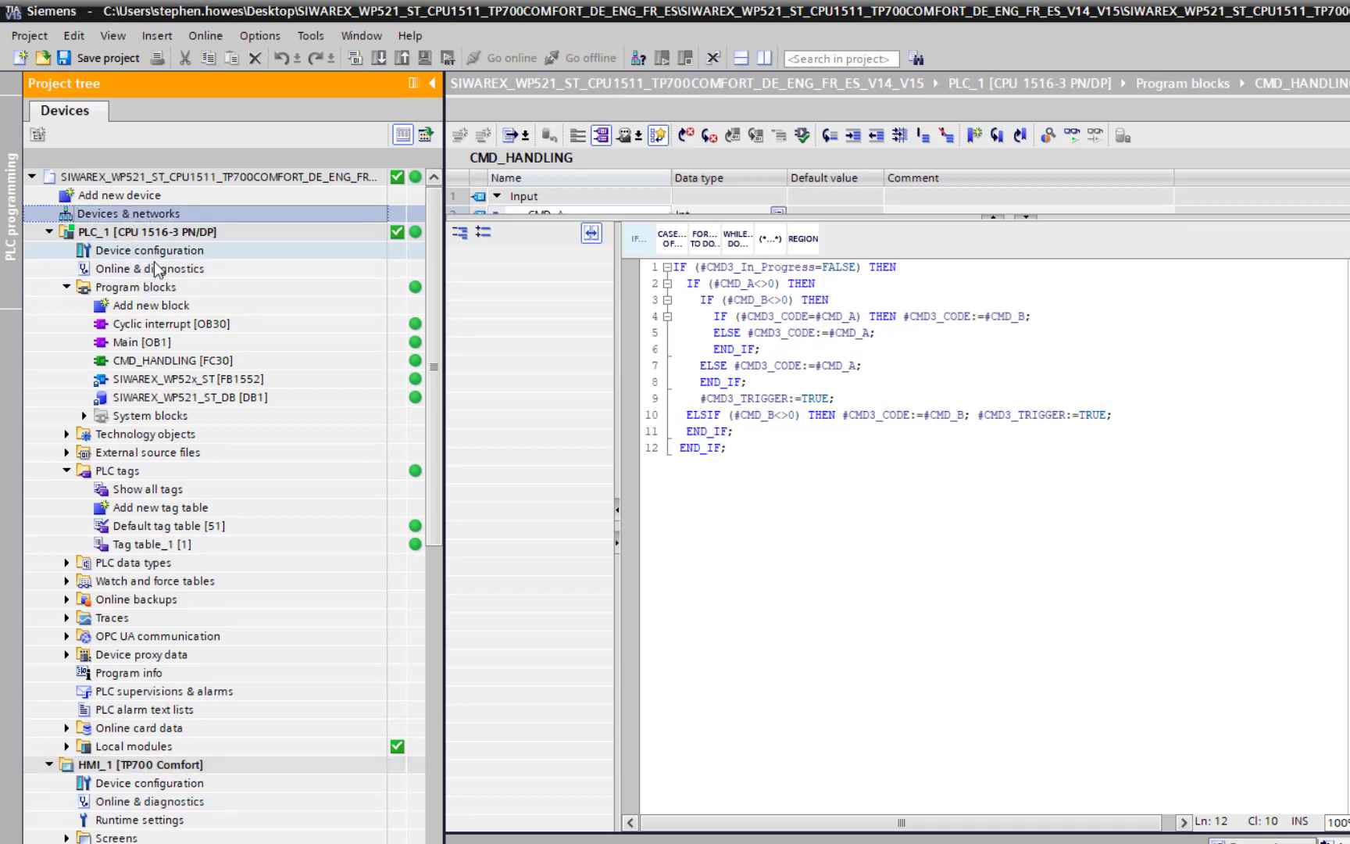
pyautogui.doubleClick(64, 214)
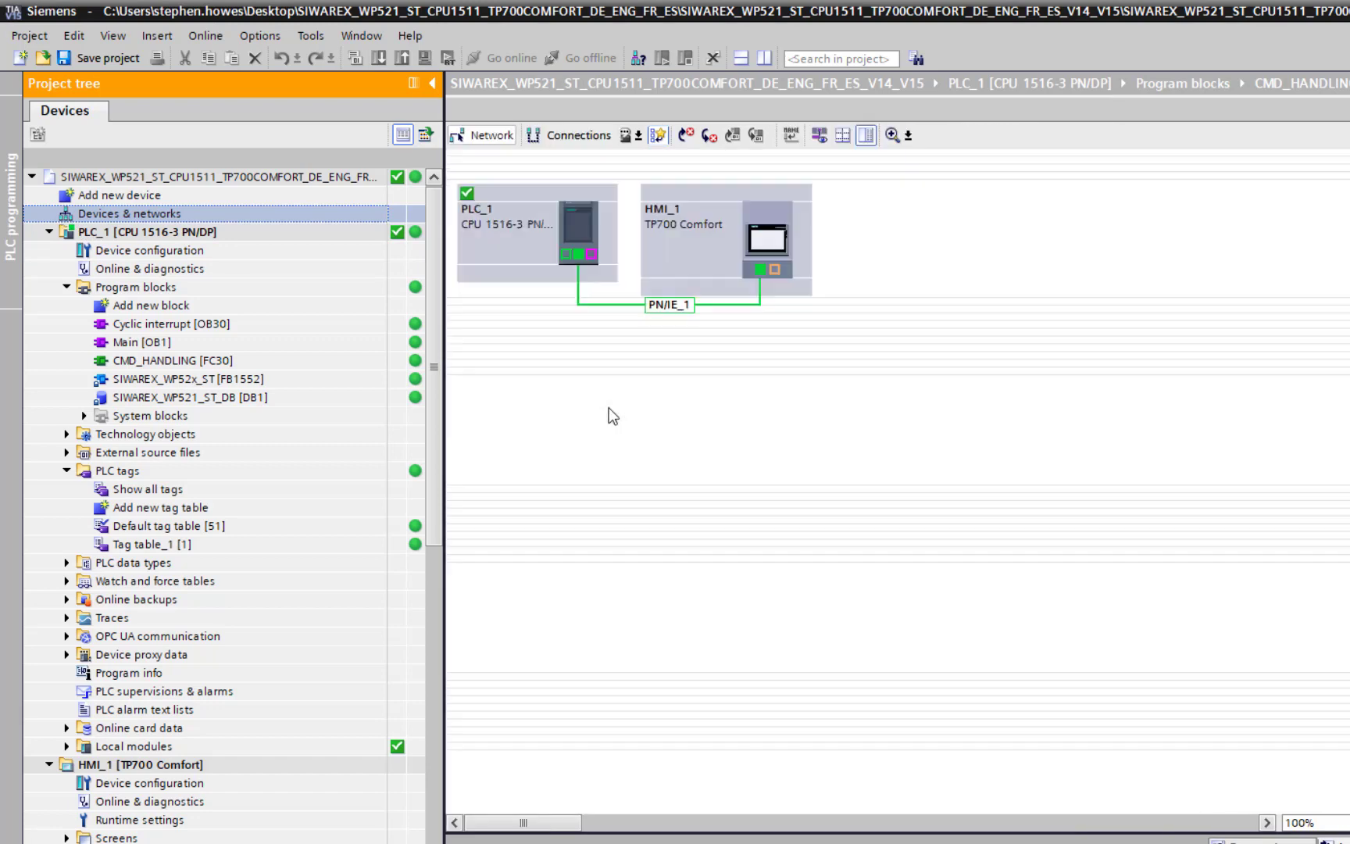
# - Open PLC_1's device view and check TM SIWAREX WP522 ST_1's 0...63 I address range
pyautogui.doubleClick(585, 233)
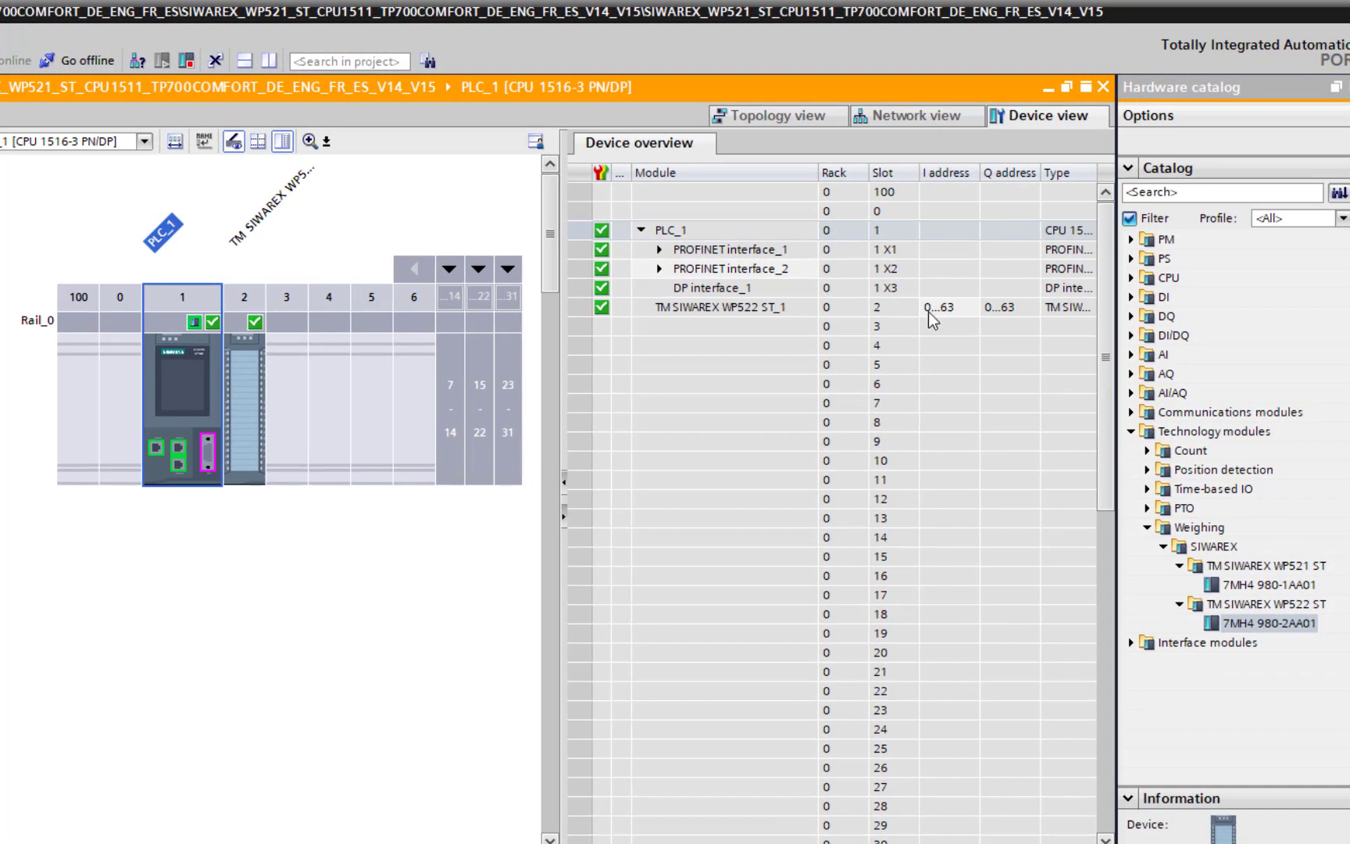
pyautogui.click(928, 312)
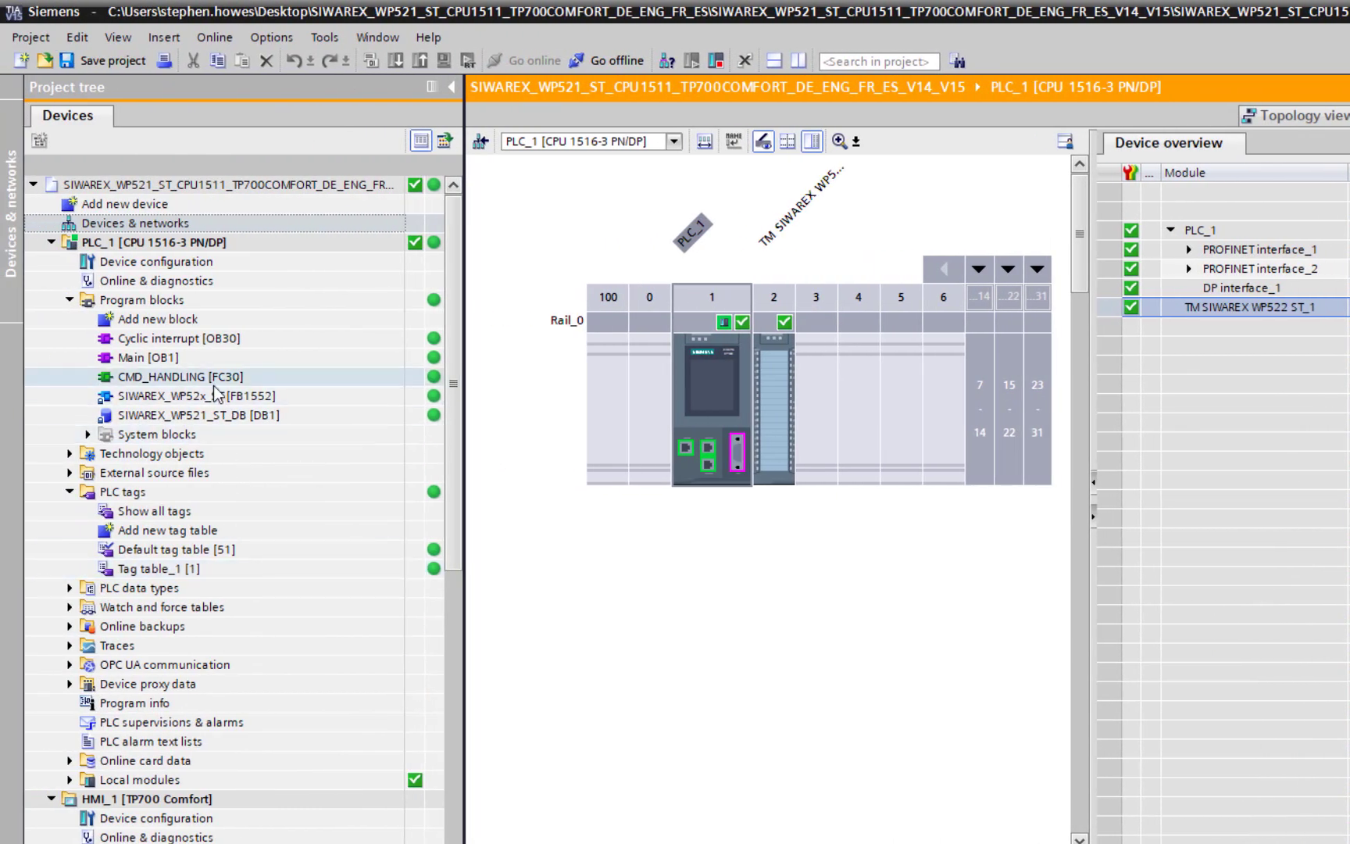
# - Reopen Main [OB1] to show the FB1552 call and the RD_SYS_T time read
pyautogui.doubleClick(176, 358)
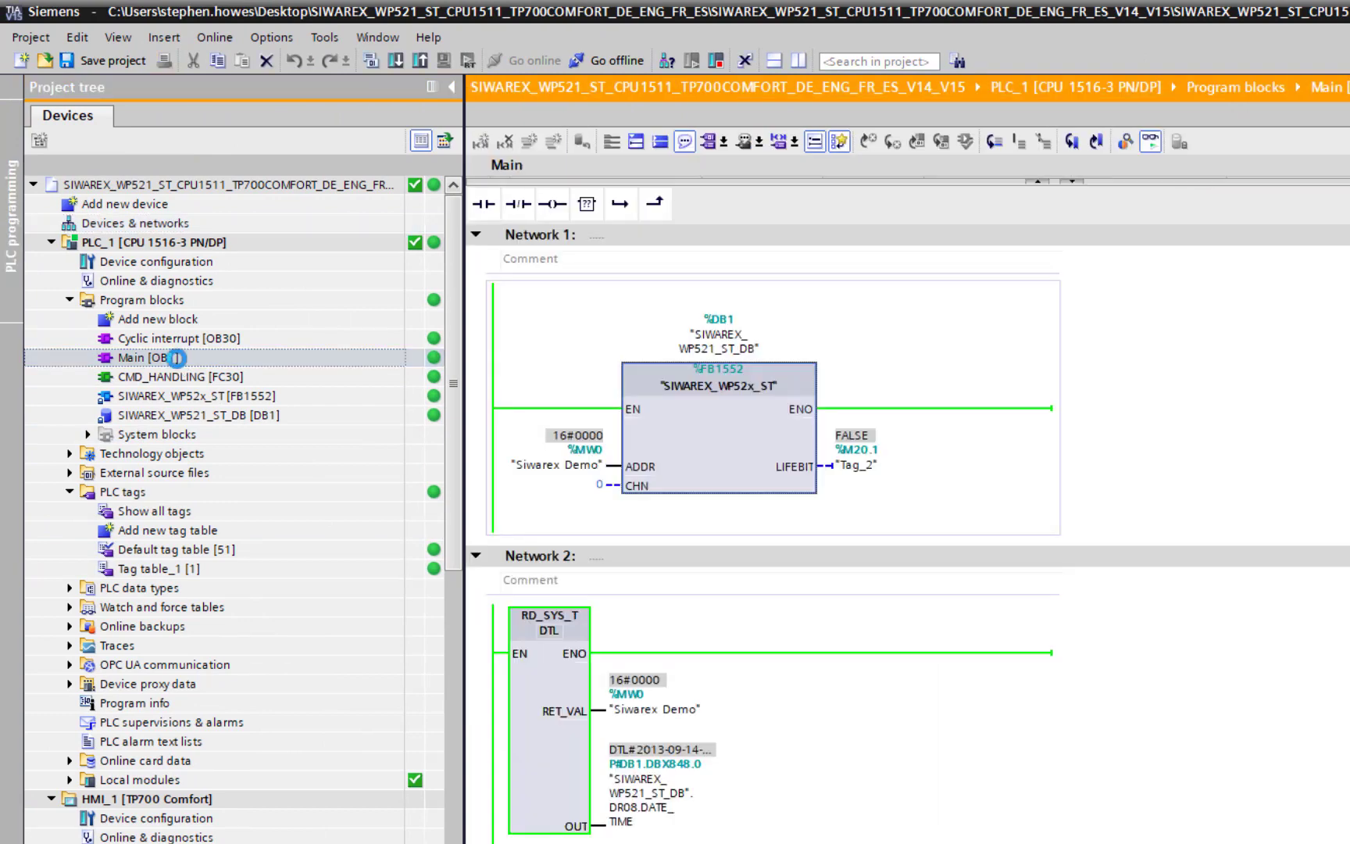